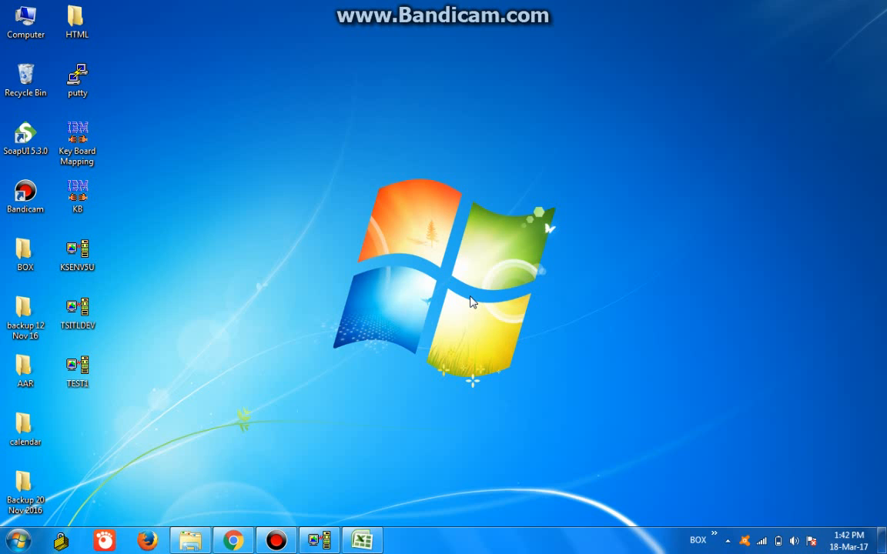
Sign on to the IBM i session and list the QWEBSRV source members with WRKMBRPDM
{"action": "left_click", "coordinate": [319, 541]}
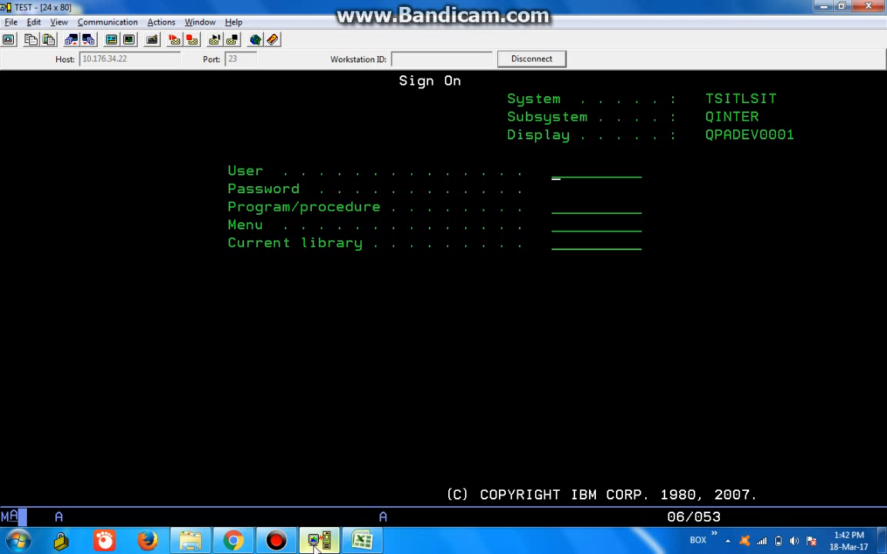
{"action": "type", "text": "DEVYUS"}
{"action": "key", "text": "Tab"}
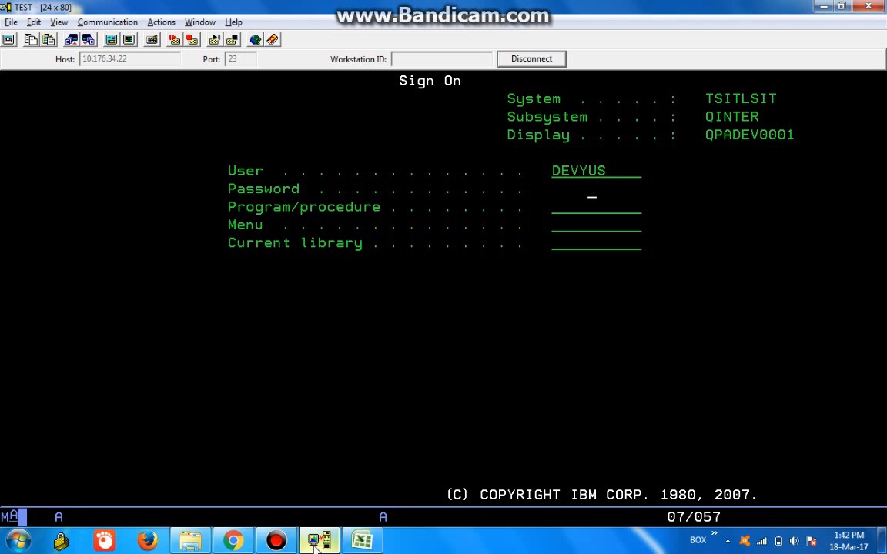
{"action": "key", "text": "Return"}
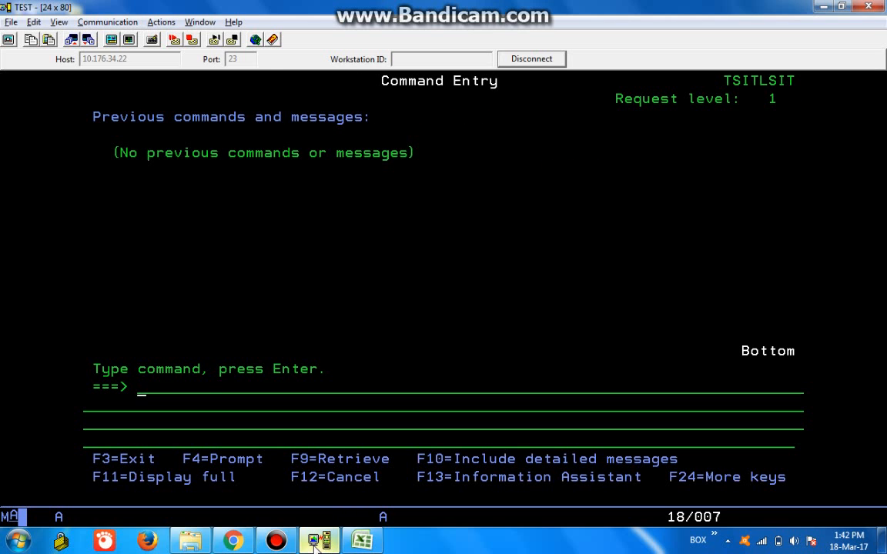
{"action": "type", "text": "wrkmbrpdm"}
{"action": "key", "text": "Return"}
{"action": "type", "text": "5"}
Browse the FACTORIAL RPGLE source, paging through it, then return to the member list
{"action": "key", "text": "Return"}
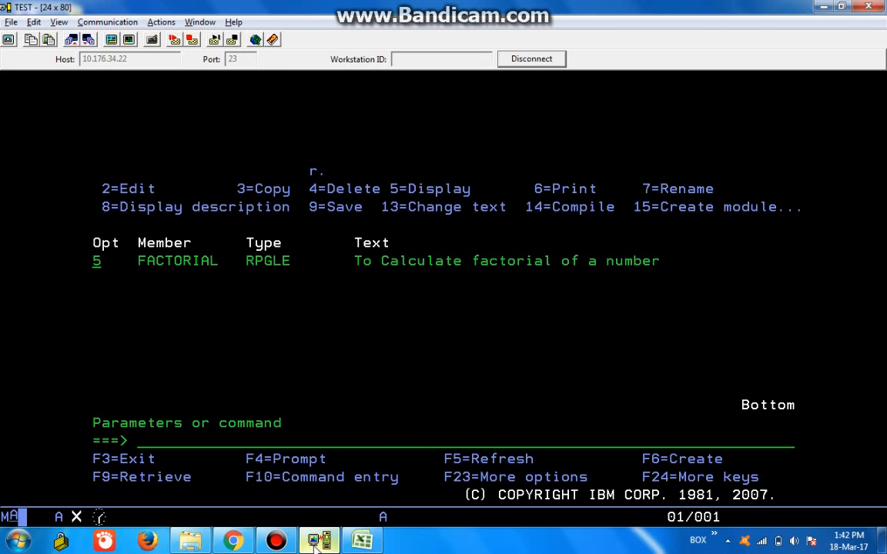
{"action": "key", "text": "Page_Down"}
{"action": "key", "text": "Page_Up"}
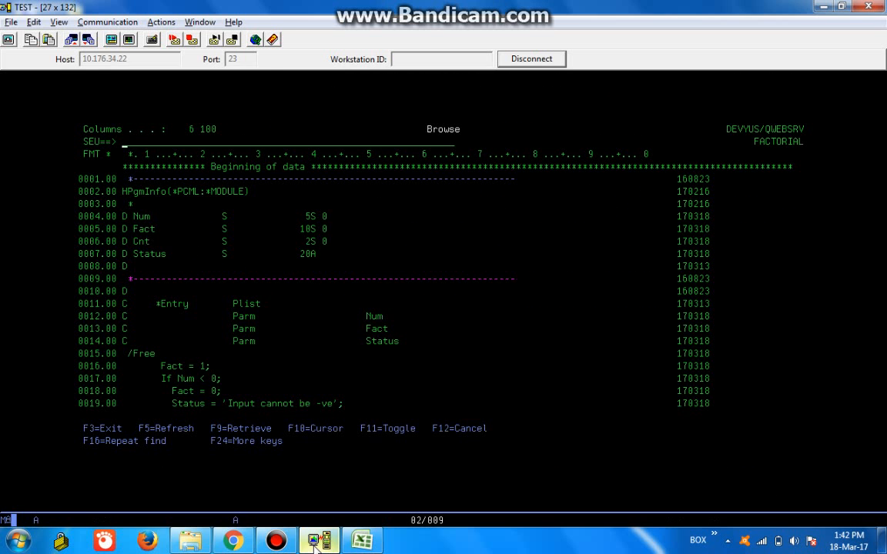
{"action": "key", "text": "F3"}
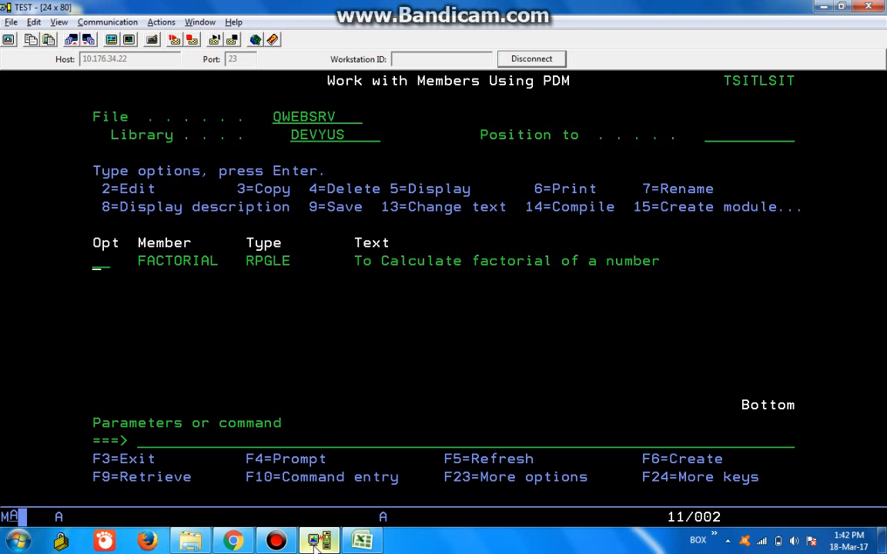
{"action": "left_click", "coordinate": [232, 541]}
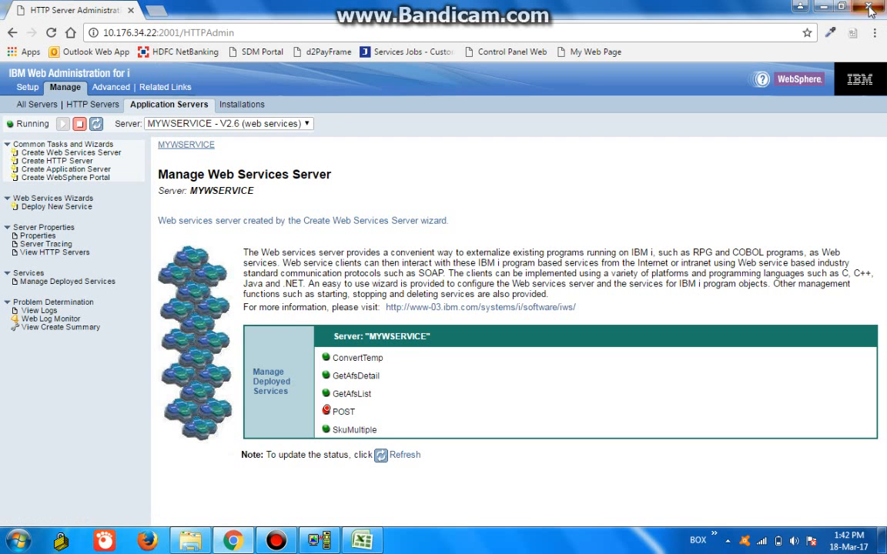
Bring up a browser window addressed to 10.176.34.22:2001/HTTPAdmin
{"action": "left_click", "coordinate": [823, 7]}
{"action": "left_click", "coordinate": [191, 542]}
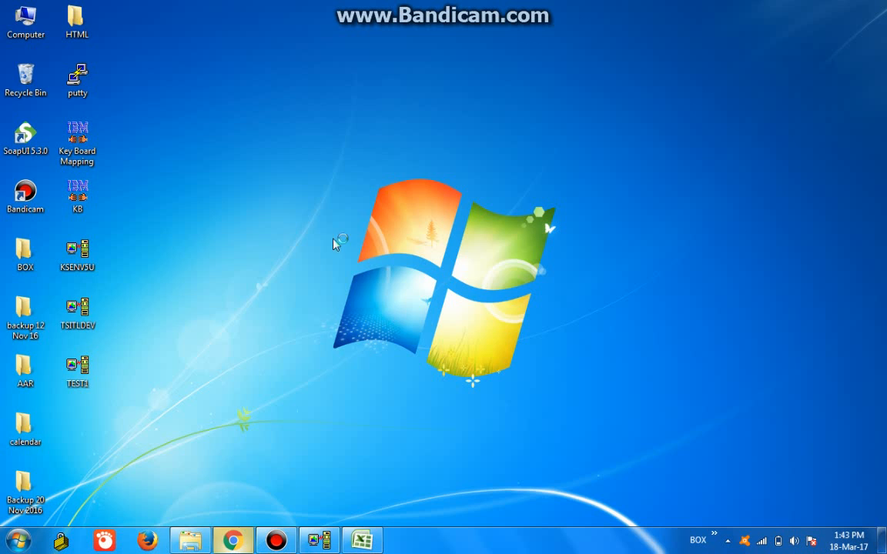
{"action": "left_click", "coordinate": [232, 541]}
{"action": "left_click", "coordinate": [211, 32]}
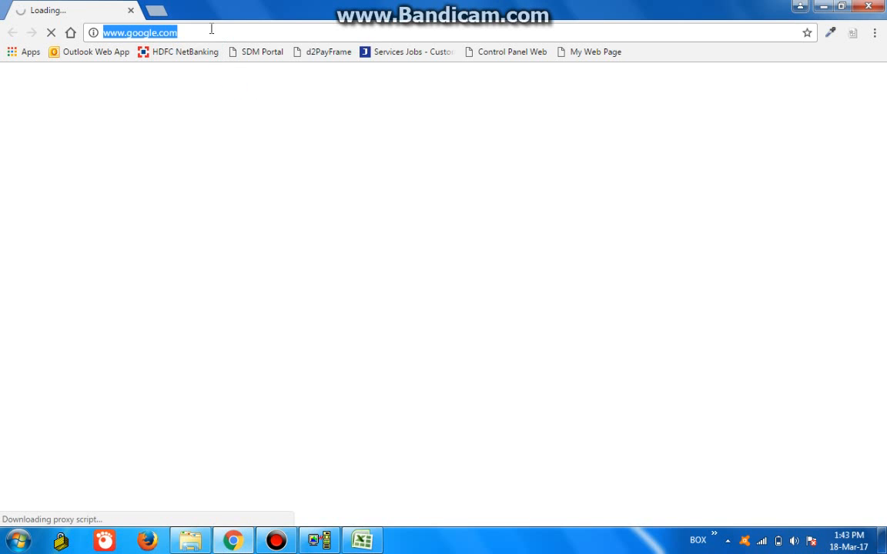
{"action": "type", "text": "10.176.34.22:2001/HTTPAdmin"}
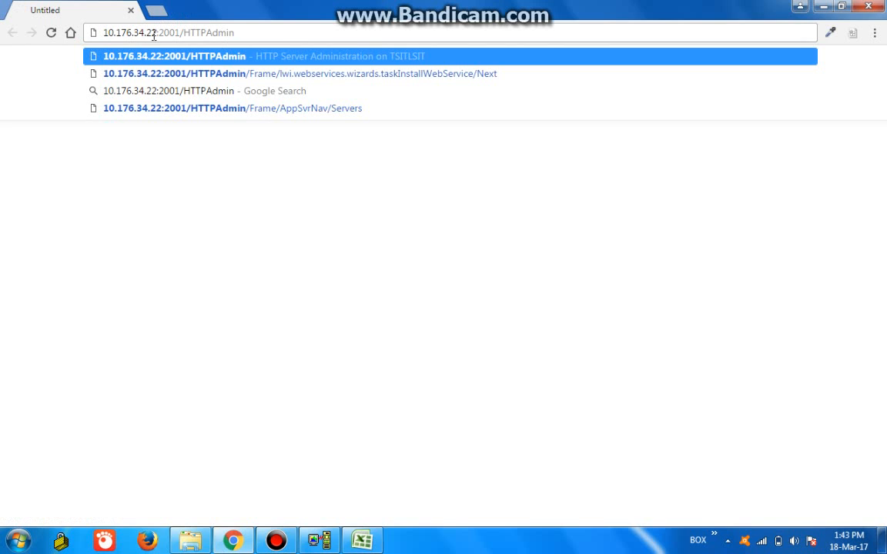
{"action": "type", "text": "01/HTTPAdmin"}
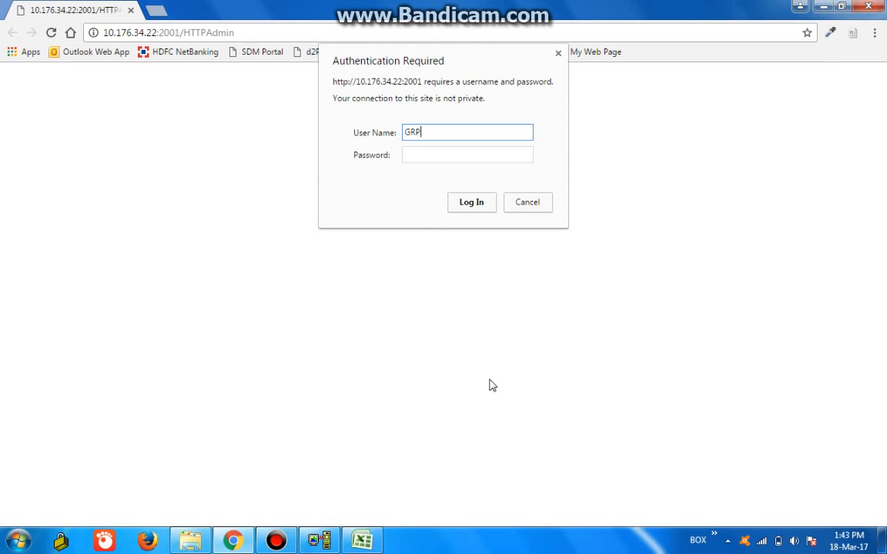
{"action": "type", "text": "YD"}
{"action": "type", "text": "ADM"}
Log in to IBM Web Administration for i and dismiss the save-password offer
{"action": "key", "text": "Tab"}
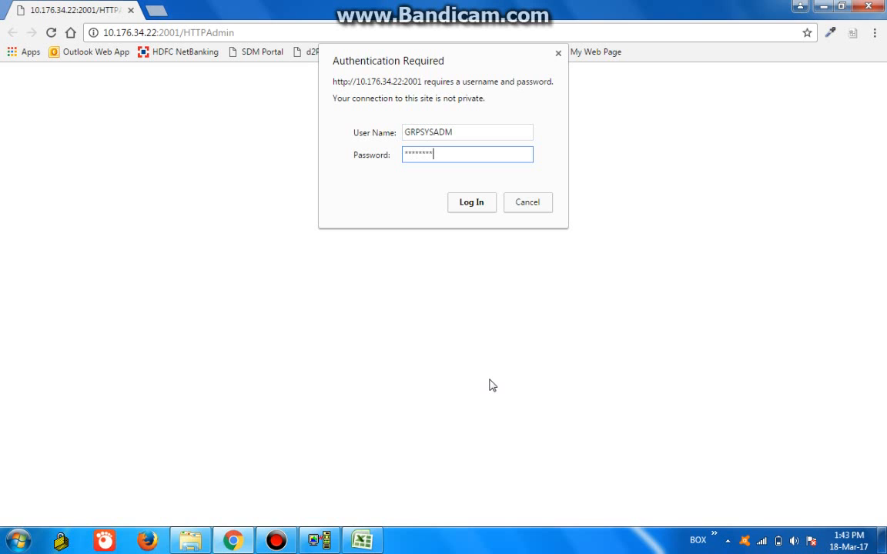
{"action": "key", "text": "Return"}
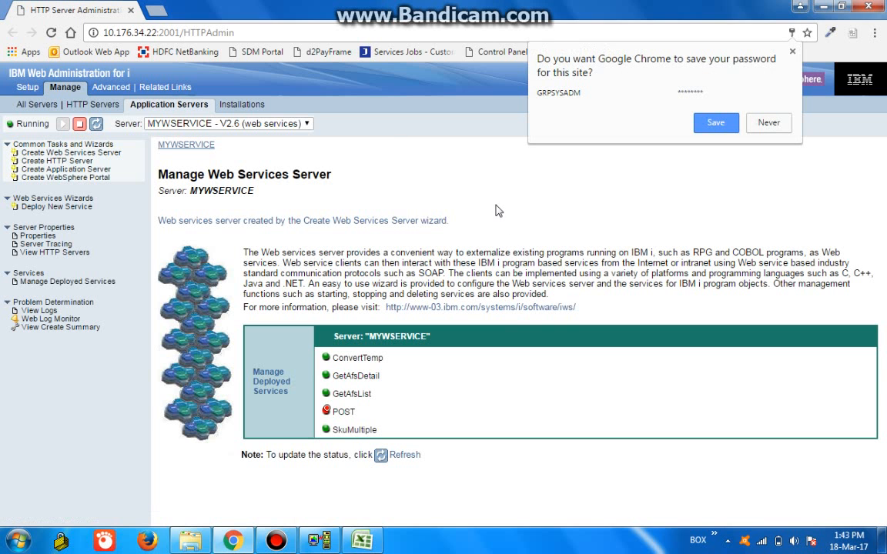
{"action": "left_click", "coordinate": [495, 207]}
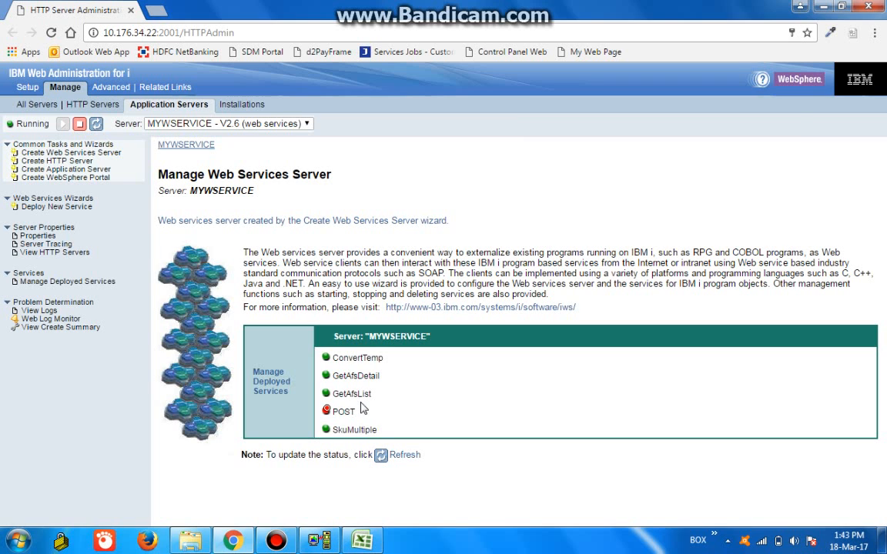
{"action": "left_click", "coordinate": [318, 542]}
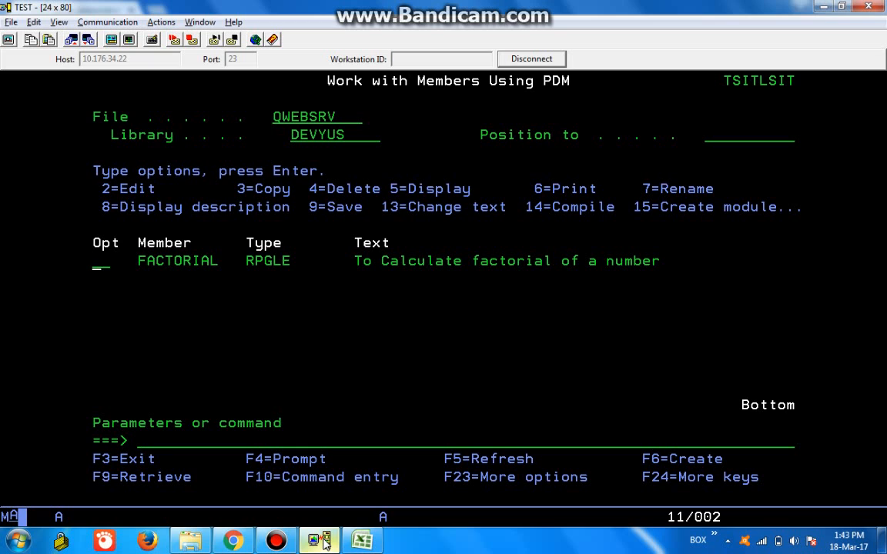
Display the GRPSYSADM user profile with DSPUSRPRF and mark its *IOSYSCFG special authority
{"action": "key", "text": "Tab"}
{"action": "type", "text": "DSPSYSS"}
{"action": "key", "text": "BackSpace"}
{"action": "key", "text": "BackSpace"}
{"action": "key", "text": "BackSpace"}
{"action": "key", "text": "BackSpace"}
{"action": "type", "text": "USRP"}
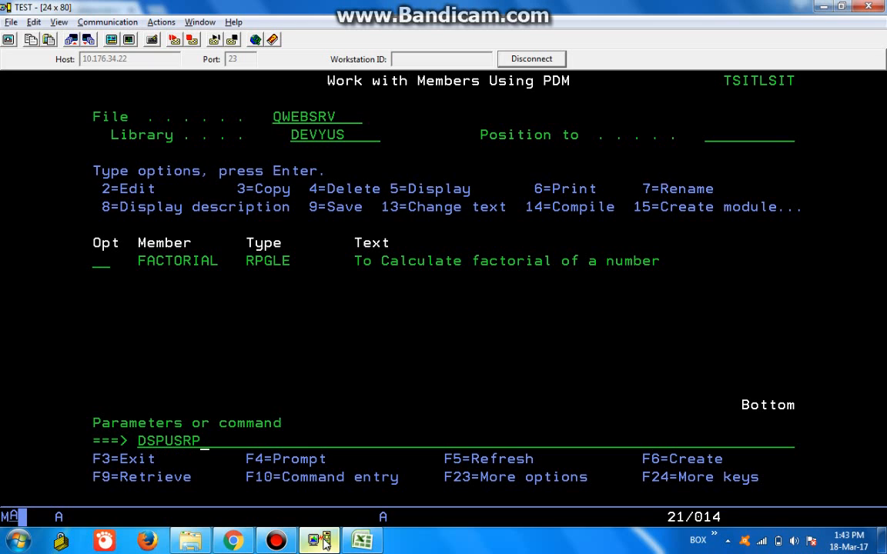
{"action": "type", "text": "RF GRPS"}
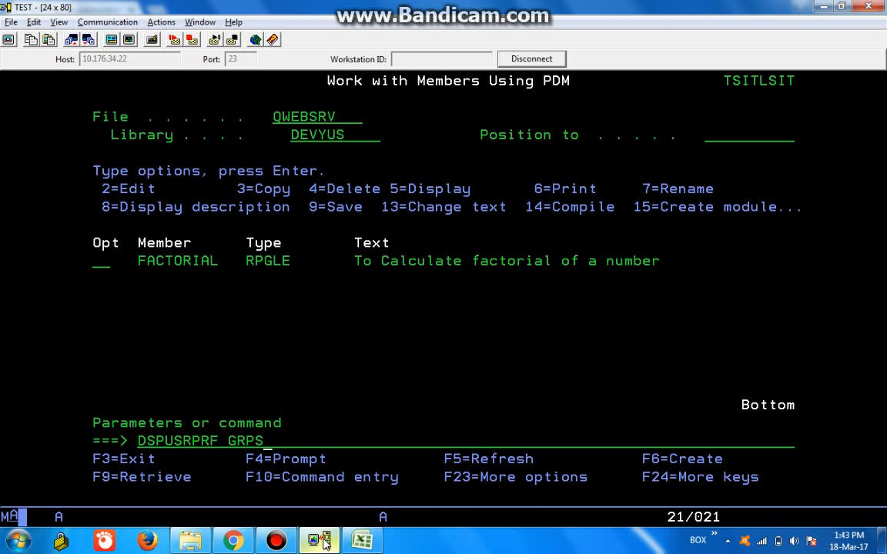
{"action": "type", "text": "YSADM"}
{"action": "key", "text": "Return"}
{"action": "key", "text": "Return"}
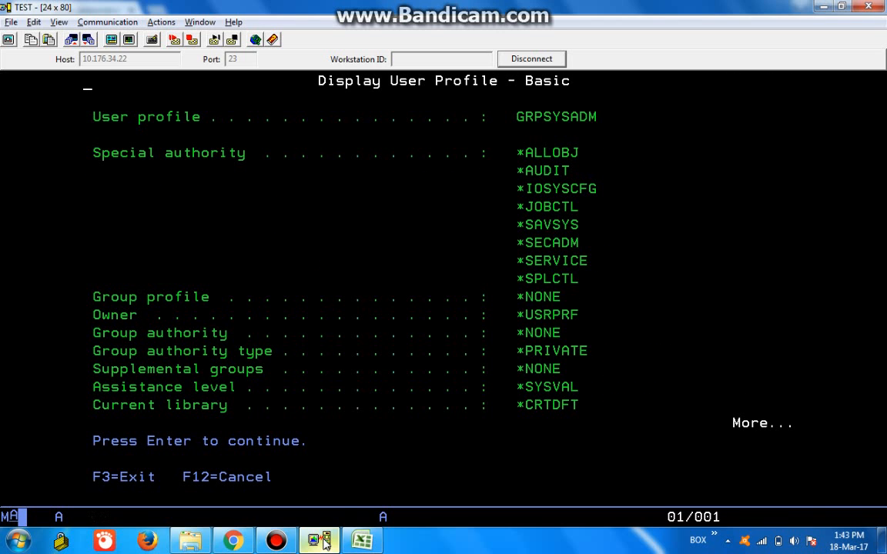
{"action": "left_click_drag", "start_coordinate": [515, 182], "coordinate": [599, 194]}
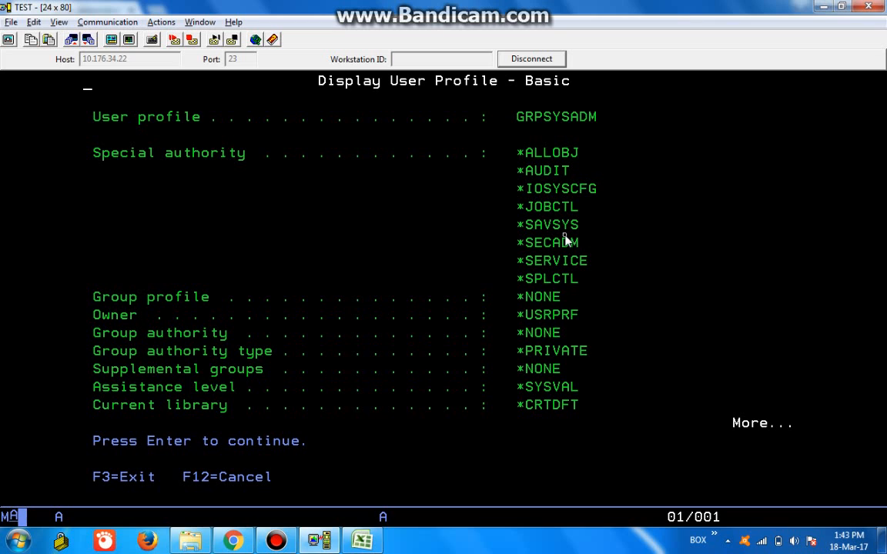
{"action": "left_click", "coordinate": [233, 542]}
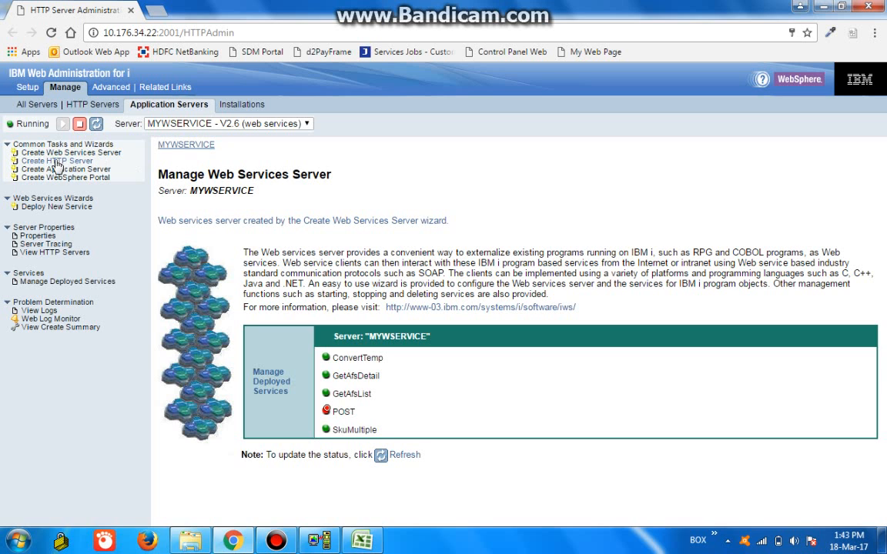
Create web services server TSTWEBSRV at version V2.6 with the default user ID and finish the wizard
{"action": "left_click", "coordinate": [87, 152]}
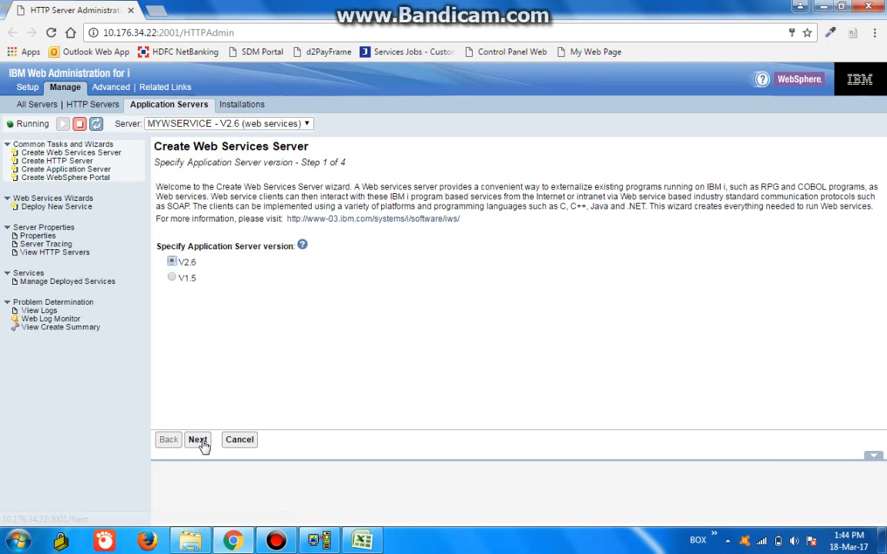
{"action": "left_click", "coordinate": [197, 439]}
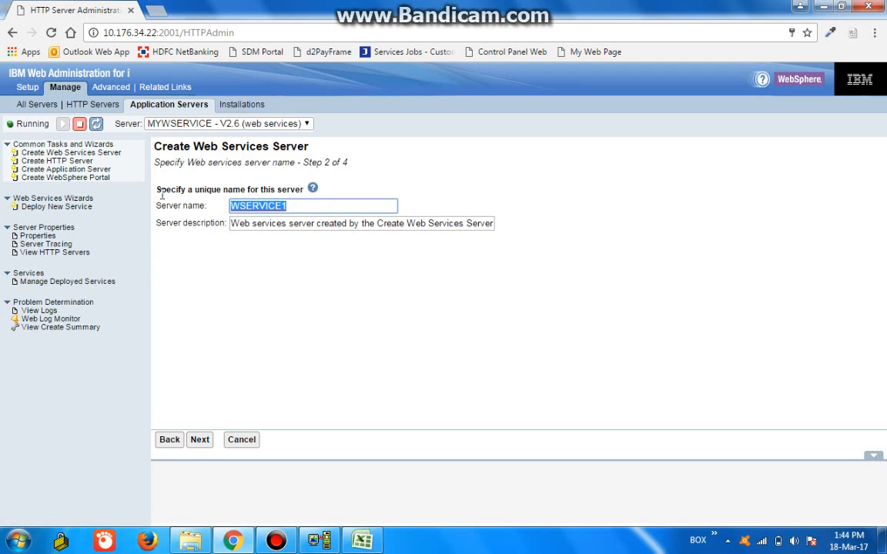
{"action": "type", "text": "t"}
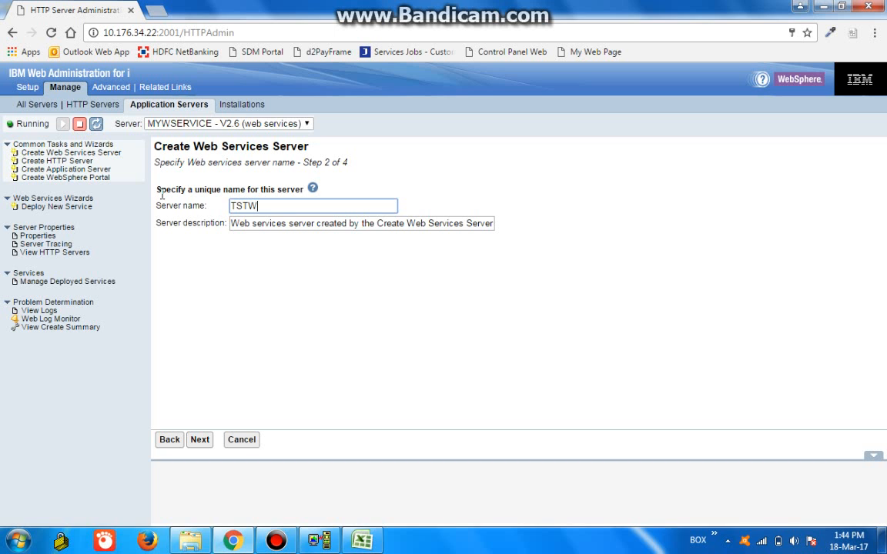
{"action": "type", "text": "EBSRV"}
{"action": "left_click", "coordinate": [199, 439]}
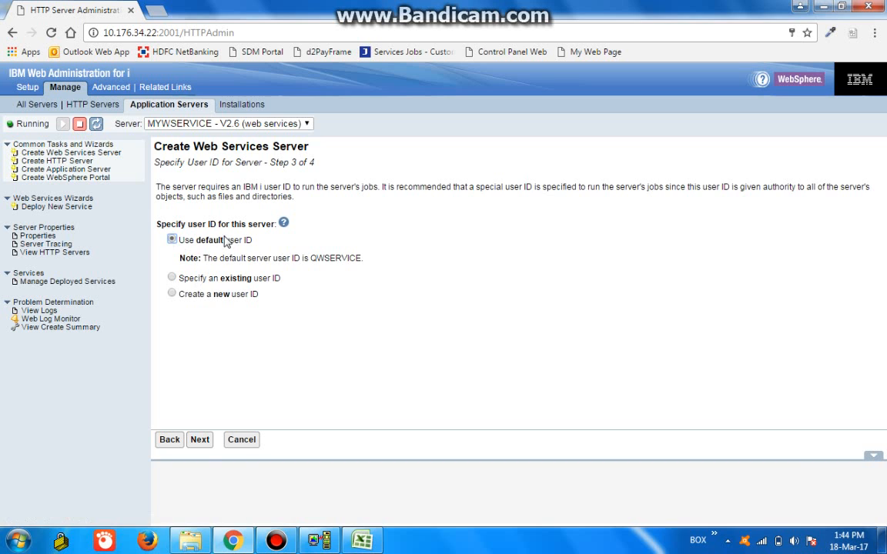
{"action": "left_click", "coordinate": [199, 440]}
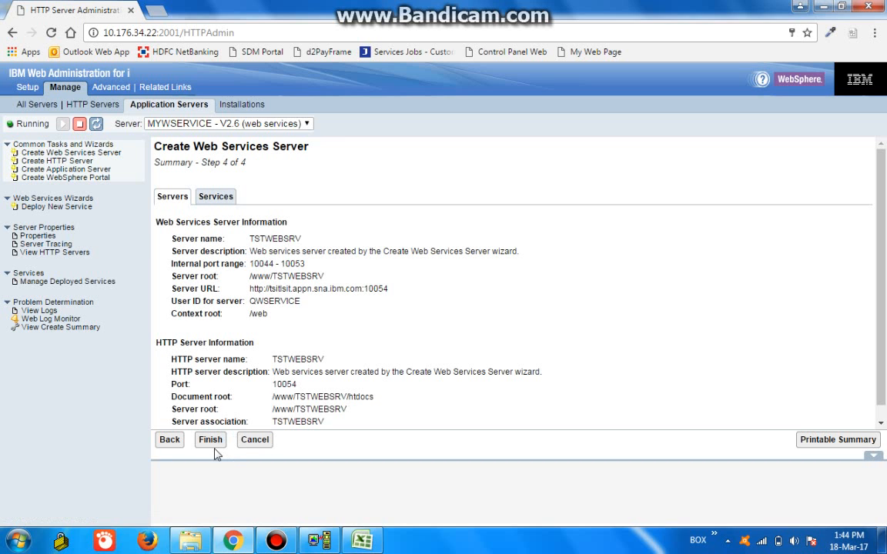
{"action": "left_click", "coordinate": [210, 439]}
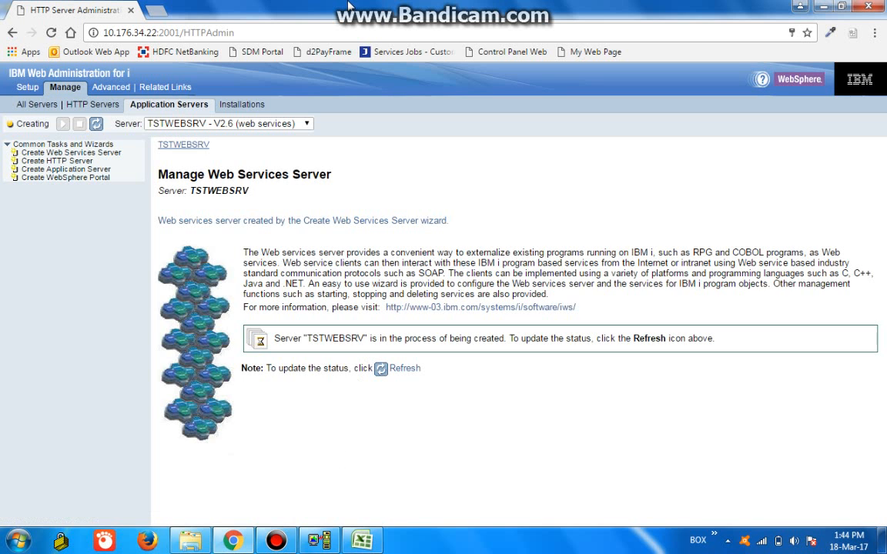
Refresh TSTWEBSRV until it shows Starting with the ConvertTemp service deployed
{"action": "left_click", "coordinate": [404, 369]}
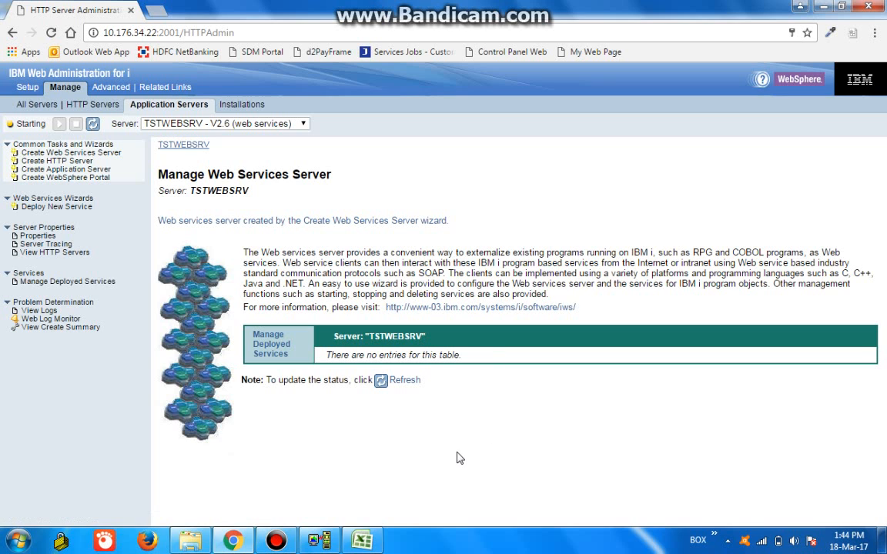
{"action": "left_click", "coordinate": [404, 379]}
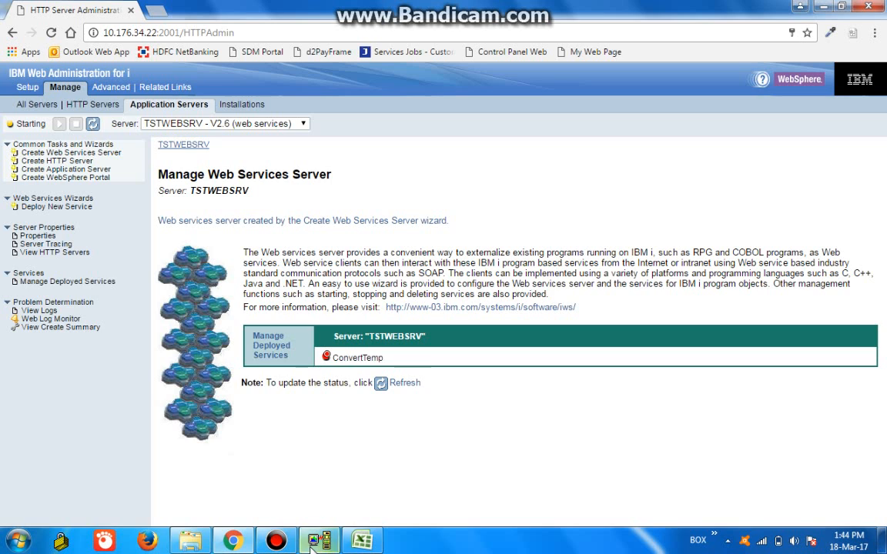
{"action": "left_click", "coordinate": [312, 542]}
Reopen the FACTORIAL source member from DEVYUS/QWEBSRV for read-only viewing
{"action": "key", "text": "Return"}
{"action": "key", "text": "Tab"}
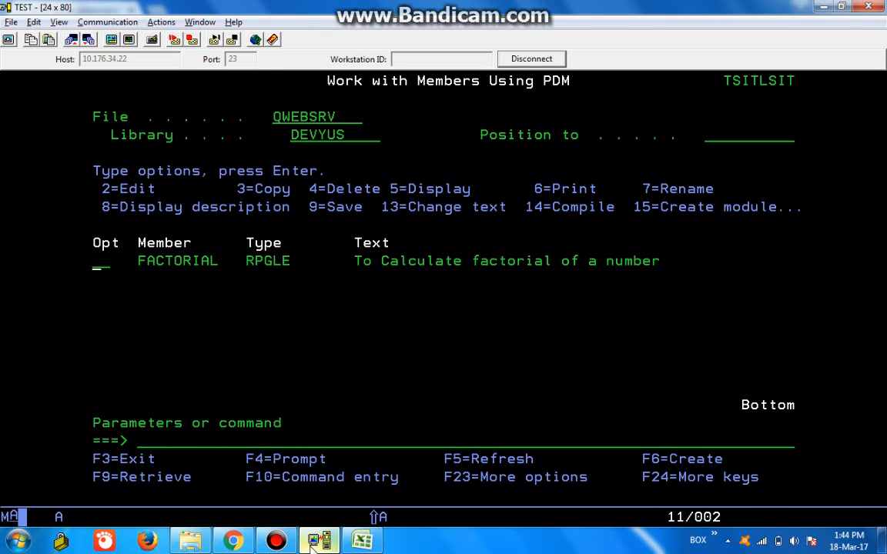
{"action": "type", "text": "5"}
{"action": "key", "text": "Return"}
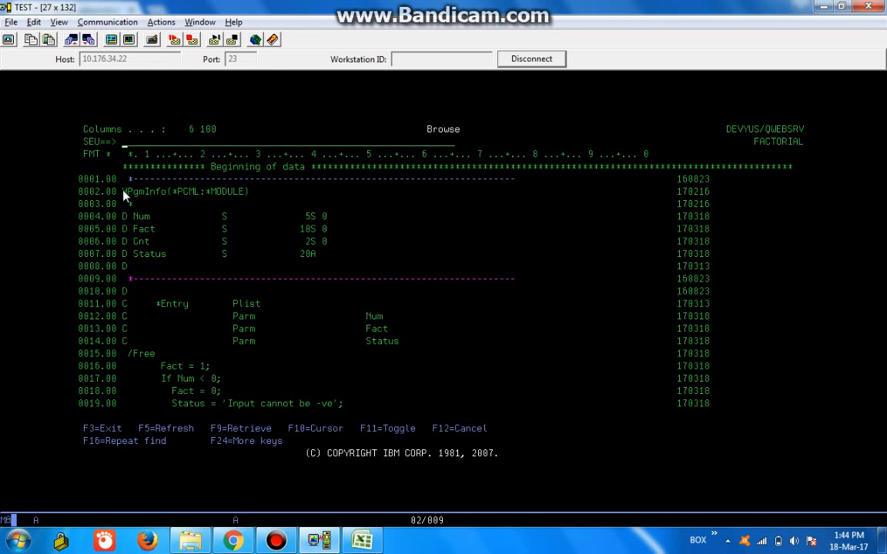
{"action": "left_click_drag", "start_coordinate": [124, 191], "coordinate": [265, 192]}
{"action": "left_click", "coordinate": [266, 184]}
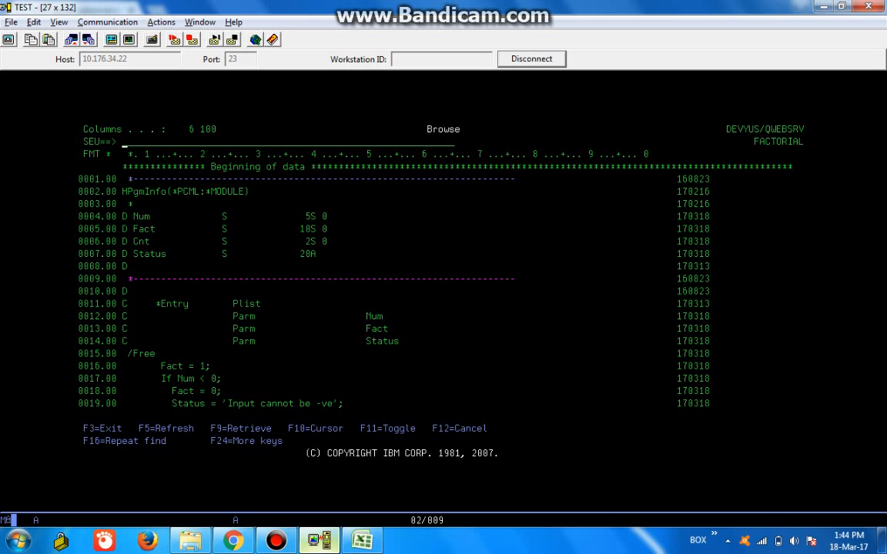
Start the Deploy New Service wizard on TSTWEBSRV and reach the program object location step
{"action": "left_click", "coordinate": [234, 541]}
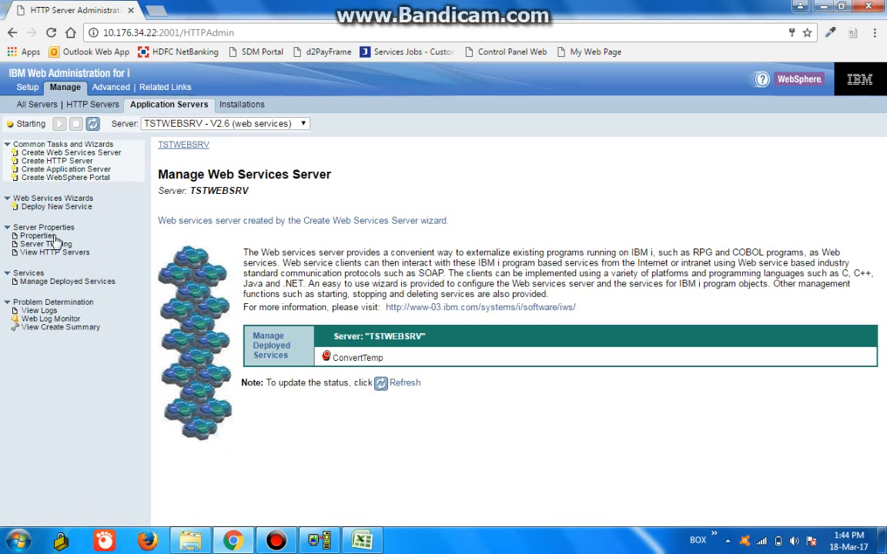
{"action": "left_click", "coordinate": [57, 207]}
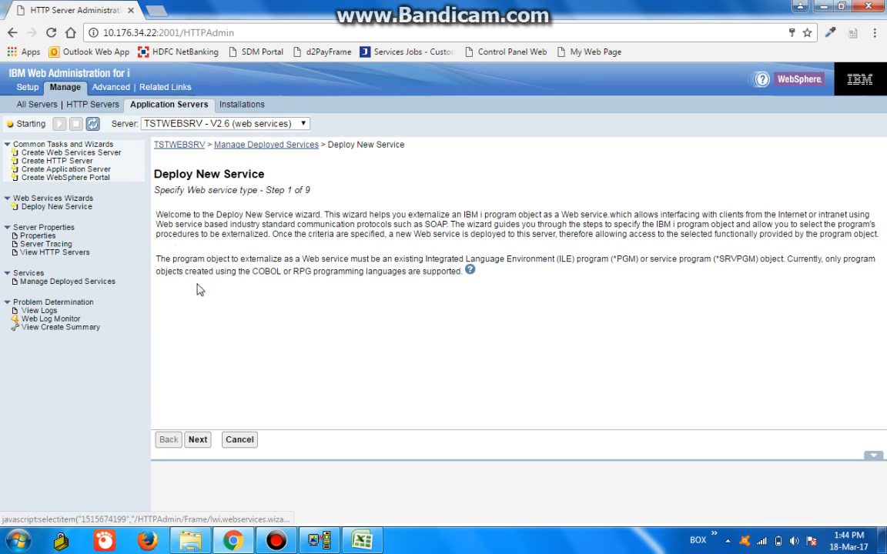
{"action": "left_click", "coordinate": [198, 440]}
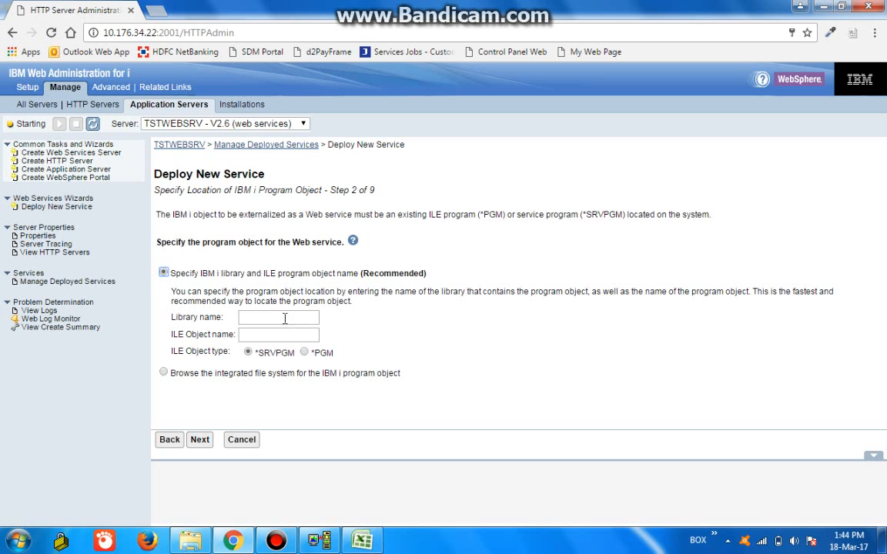
{"action": "left_click", "coordinate": [284, 318]}
{"action": "key", "text": "alt+Tab"}
Prompt the compile of FACTORIAL from the member list and show the additional parameters
{"action": "key", "text": "F3"}
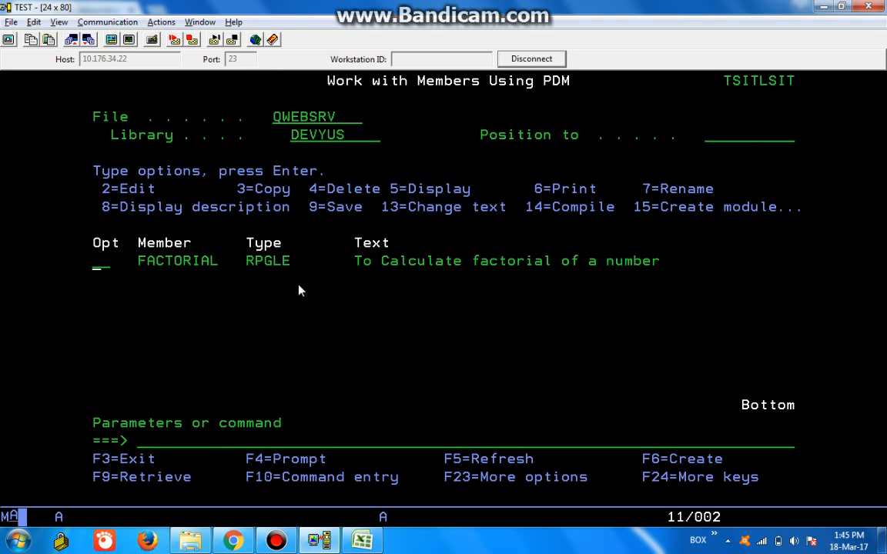
{"action": "type", "text": "14"}
{"action": "key", "text": "F4"}
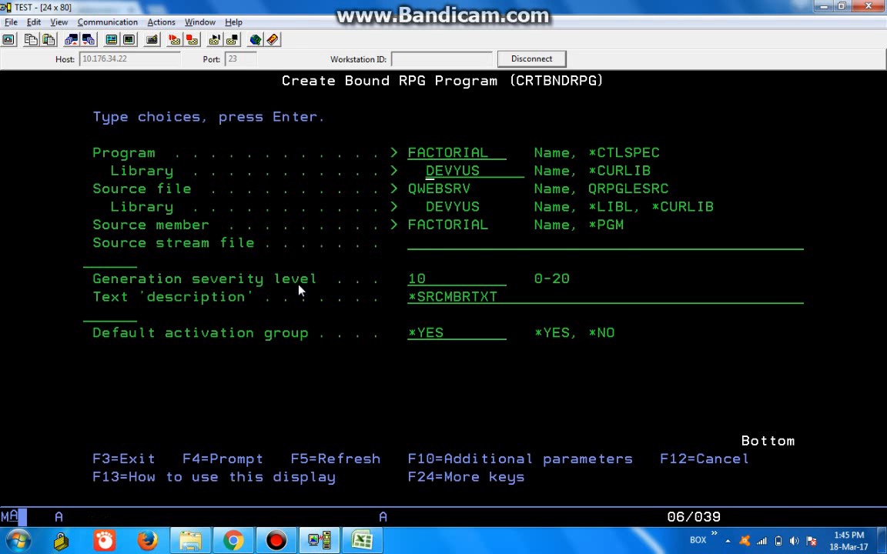
{"action": "key", "text": "F10"}
{"action": "type", "text": "*NODEB"}
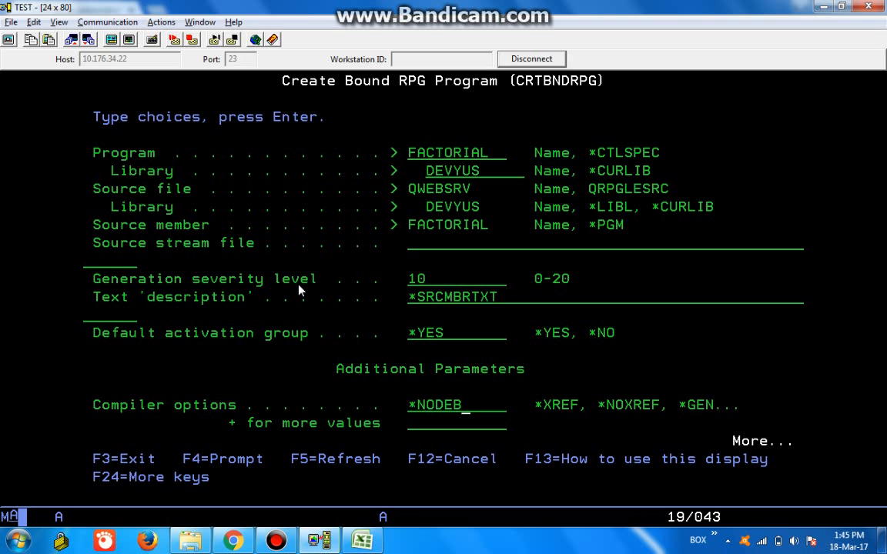
{"action": "type", "text": "UGIO"}
Submit the compile with *NODEBUGIO and *SOURCE debugging, replacing the existing program
{"action": "key", "text": "Page_Down"}
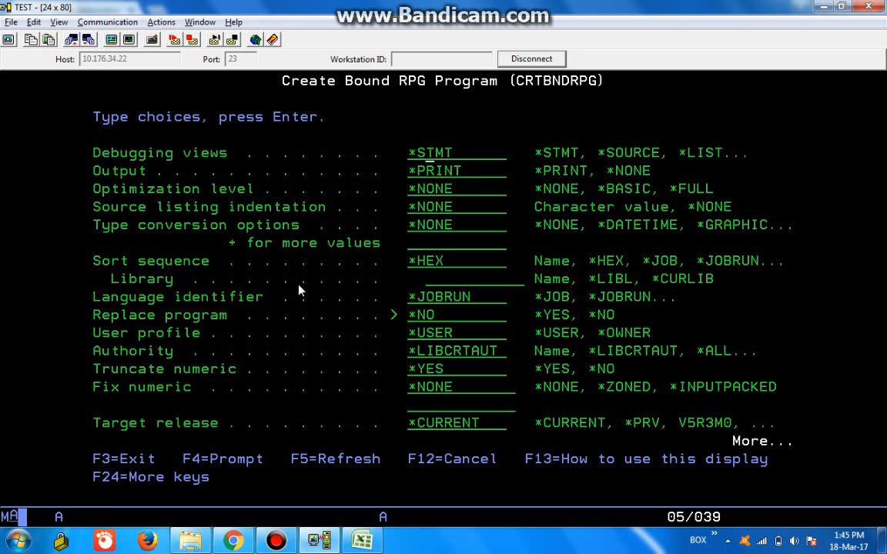
{"action": "type", "text": "*SOURCE"}
{"action": "key", "text": "Return"}
{"action": "type", "text": "Y"}
{"action": "key", "text": "Return"}
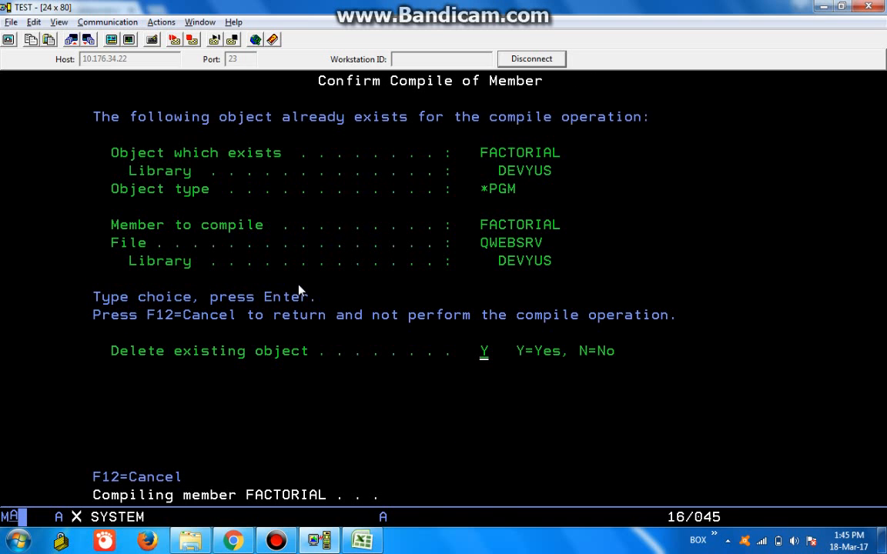
Point the service at program FACTORIAL in library DEVYUS as a *PGM object and continue
{"action": "key", "text": "alt+Tab"}
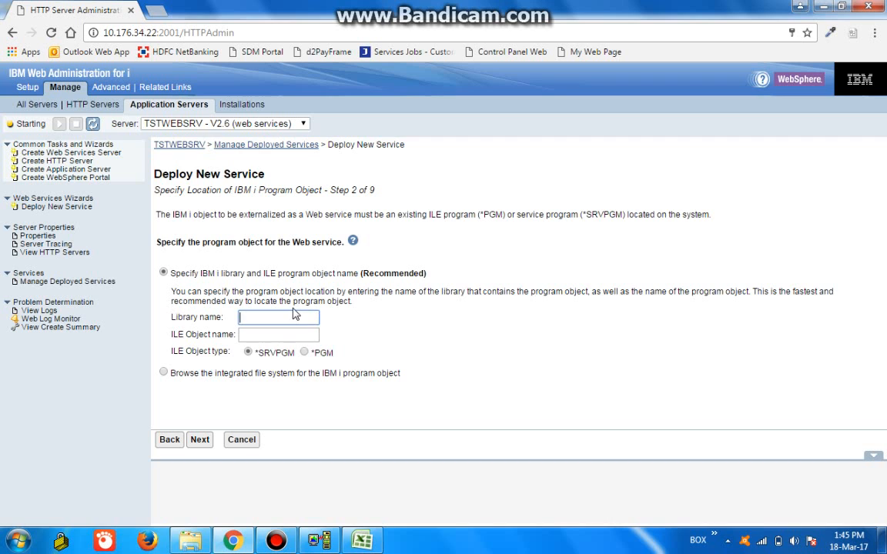
{"action": "type", "text": "EVYUS"}
{"action": "key", "text": "Tab"}
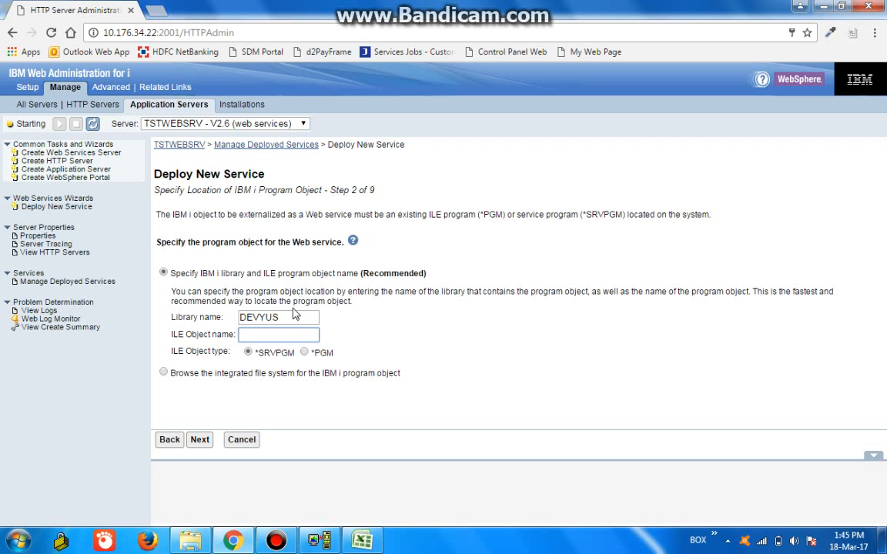
{"action": "type", "text": "FACTO"}
{"action": "type", "text": "RIAL"}
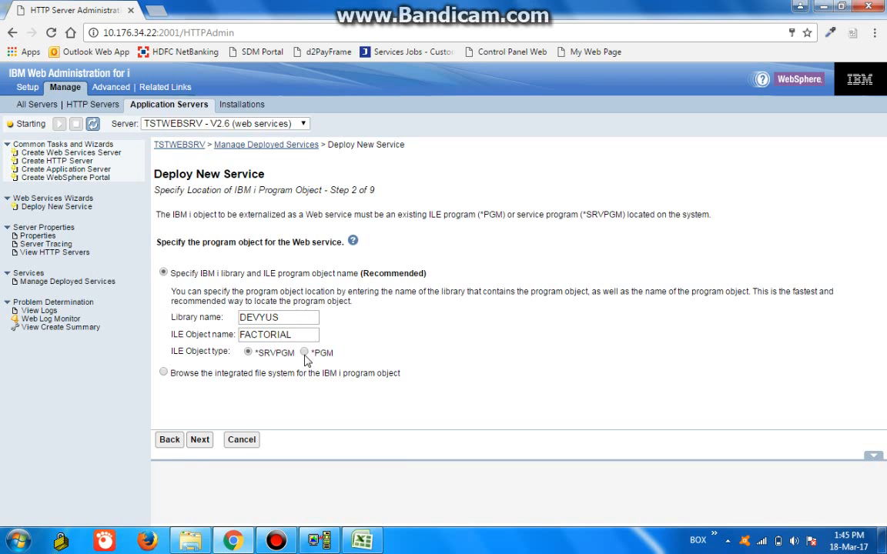
{"action": "left_click", "coordinate": [304, 353]}
{"action": "left_click", "coordinate": [200, 440]}
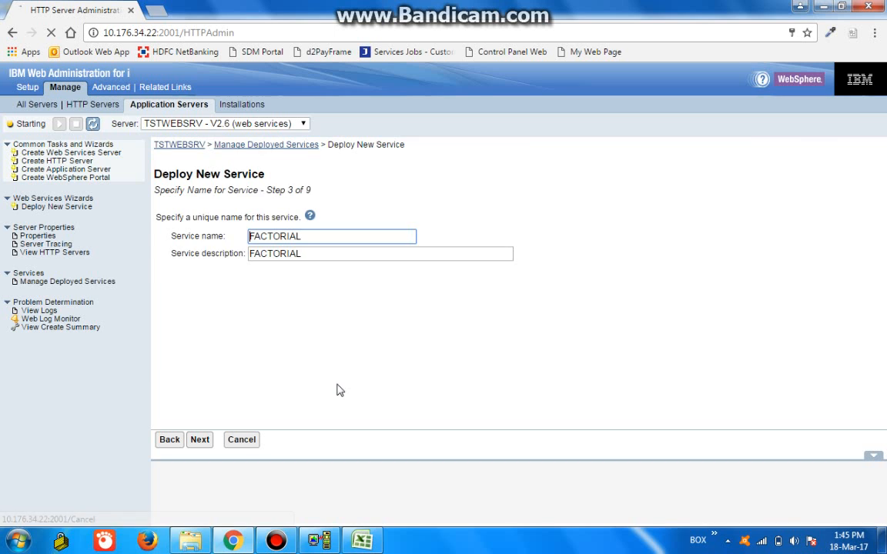
Name the service GetFact with description 'Getting factorial' and advance to exported procedures
{"action": "left_click_drag", "start_coordinate": [327, 235], "coordinate": [231, 236]}
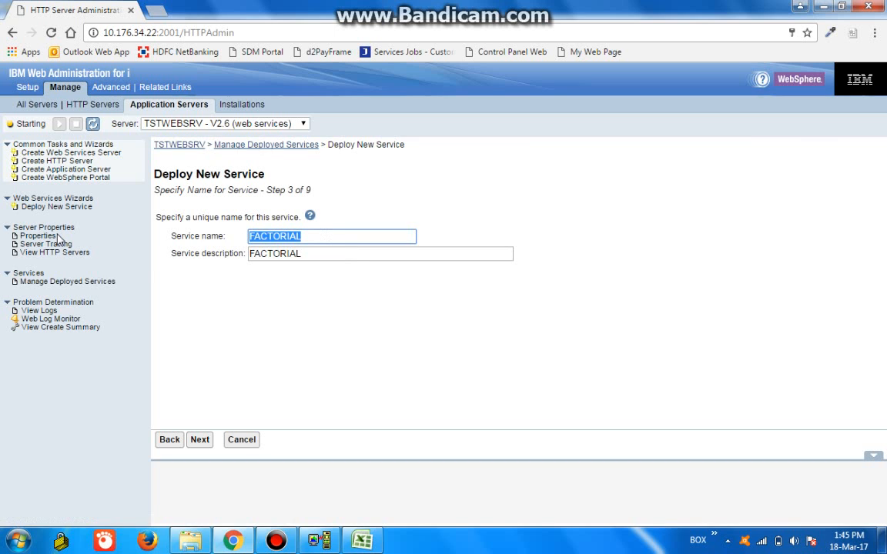
{"action": "type", "text": "GetFact"}
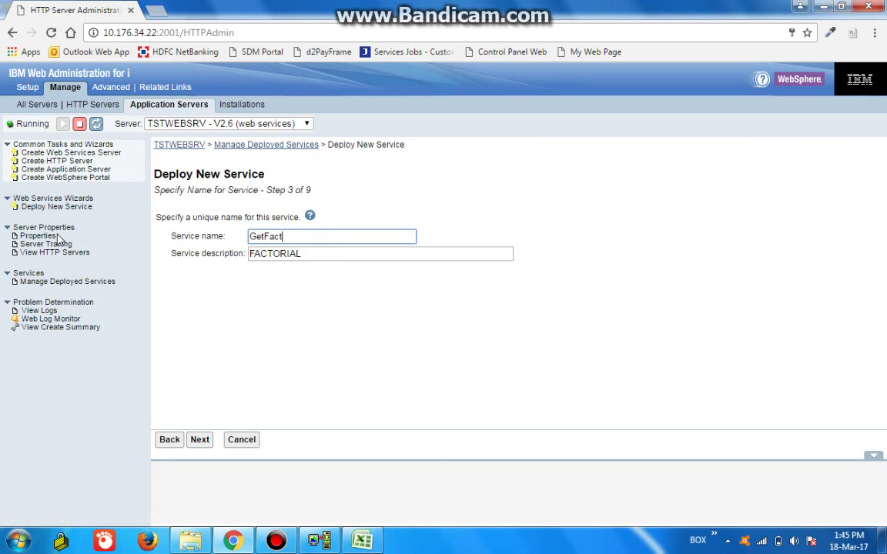
{"action": "key", "text": "Tab"}
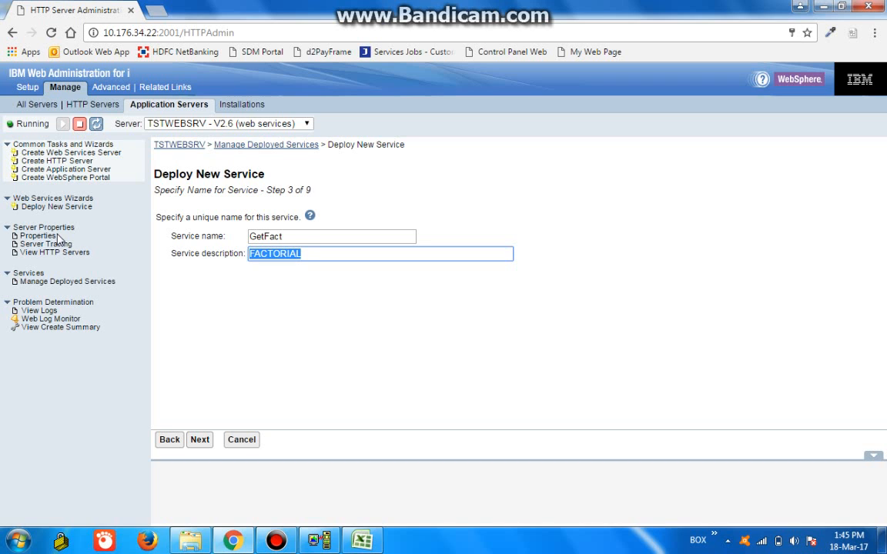
{"action": "type", "text": "Getting factorial"}
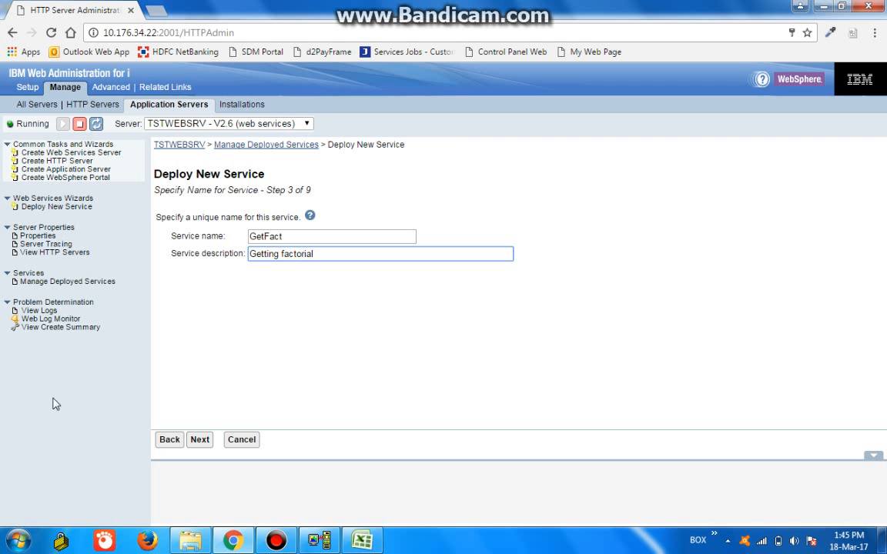
{"action": "left_click", "coordinate": [198, 439]}
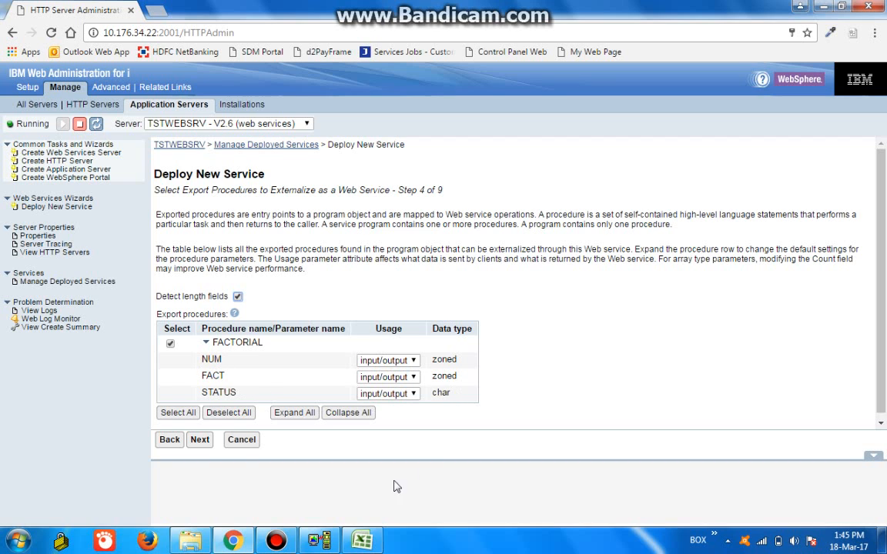
{"action": "key", "text": "alt+Tab"}
{"action": "type", "text": "5"}
Browse the FACTORIAL source and highlight its entry parameters Num, Fact and Status
{"action": "key", "text": "Return"}
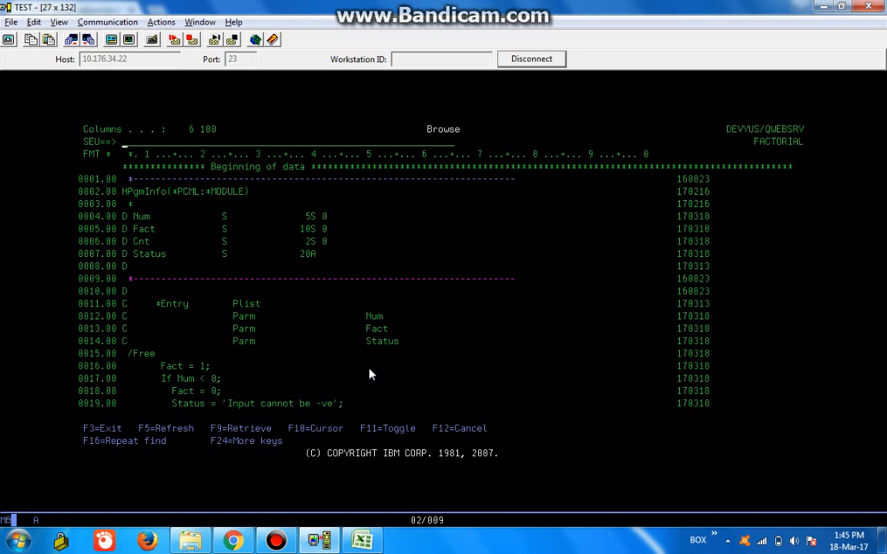
{"action": "left_click_drag", "start_coordinate": [115, 304], "coordinate": [477, 351]}
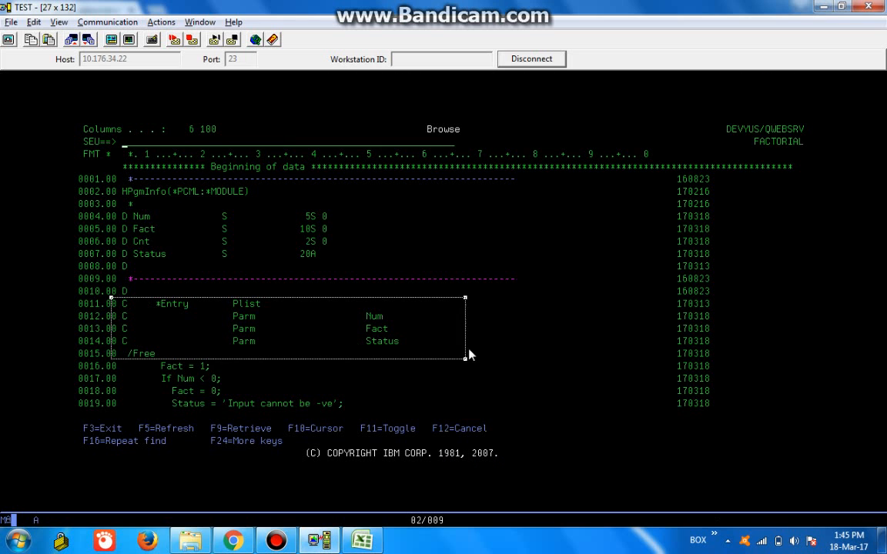
{"action": "left_click", "coordinate": [293, 339]}
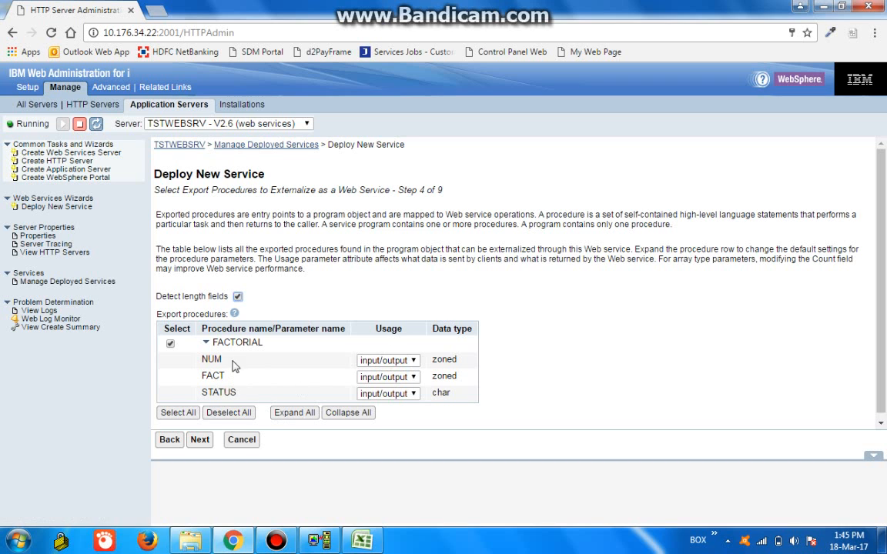
Set NUM usage to input and FACT and STATUS usage to output
{"action": "left_click", "coordinate": [388, 360]}
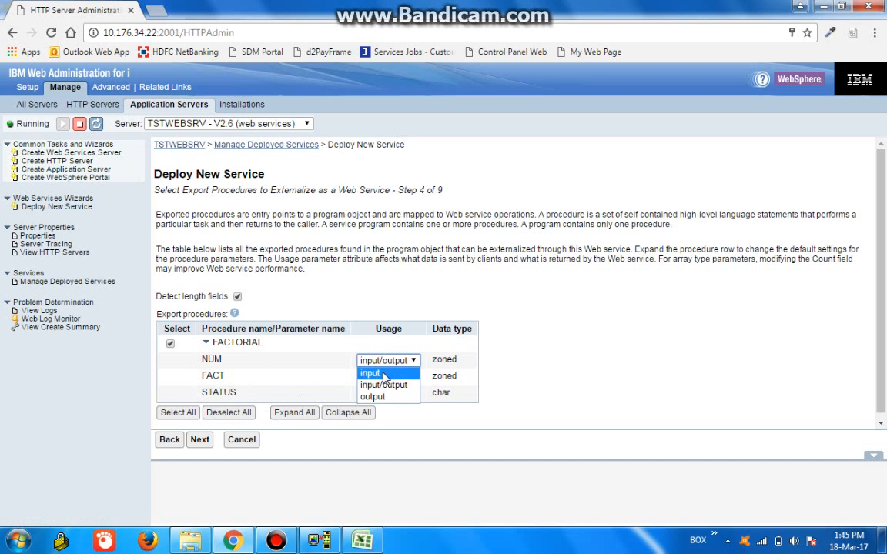
{"action": "left_click", "coordinate": [384, 374]}
{"action": "left_click", "coordinate": [387, 377]}
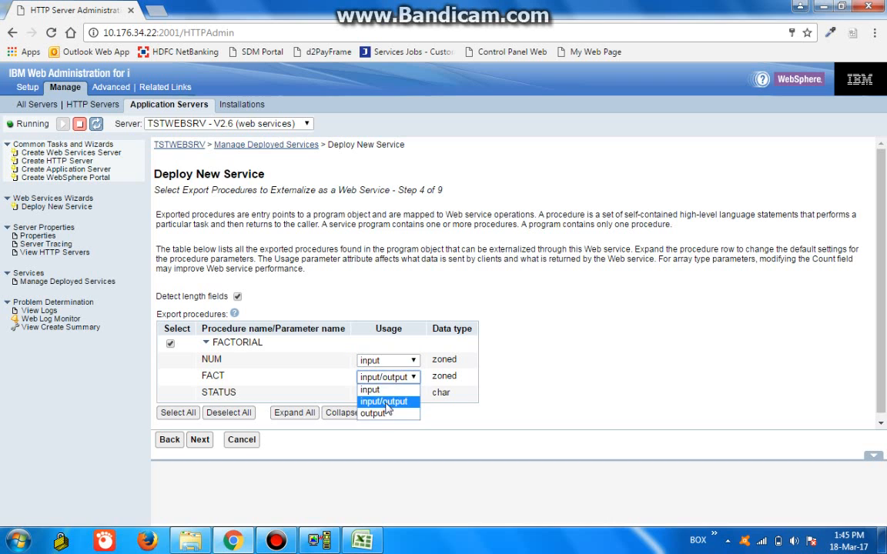
{"action": "left_click", "coordinate": [374, 413]}
{"action": "left_click", "coordinate": [388, 393]}
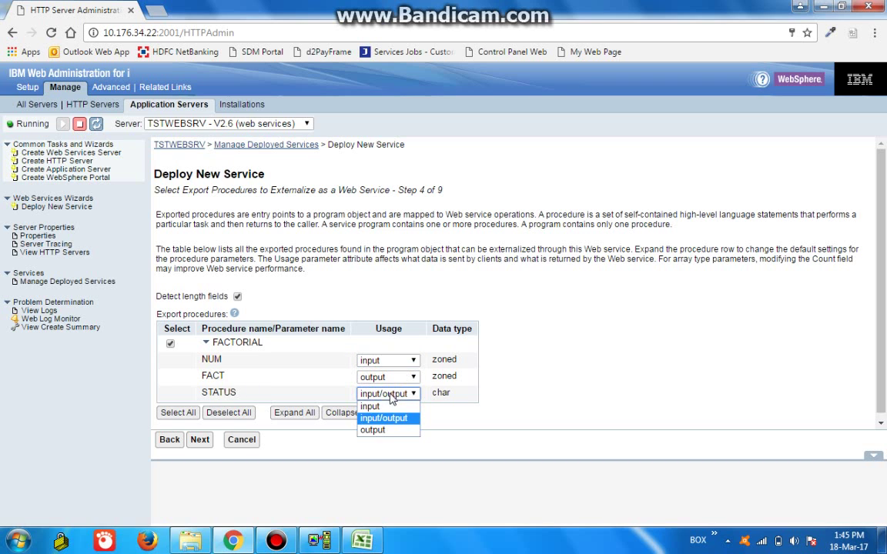
{"action": "left_click", "coordinate": [374, 429]}
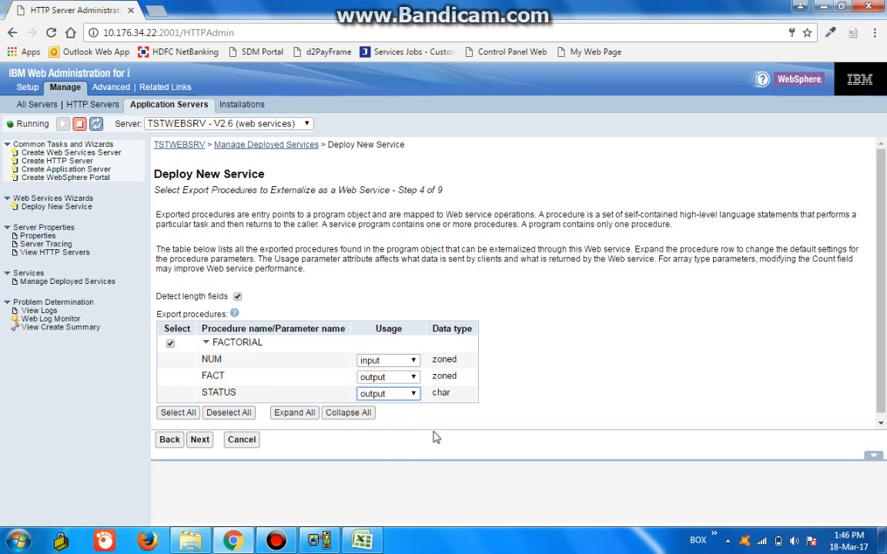
Turn off 'Detect length fields' and continue to the user ID step
{"action": "left_click", "coordinate": [237, 297]}
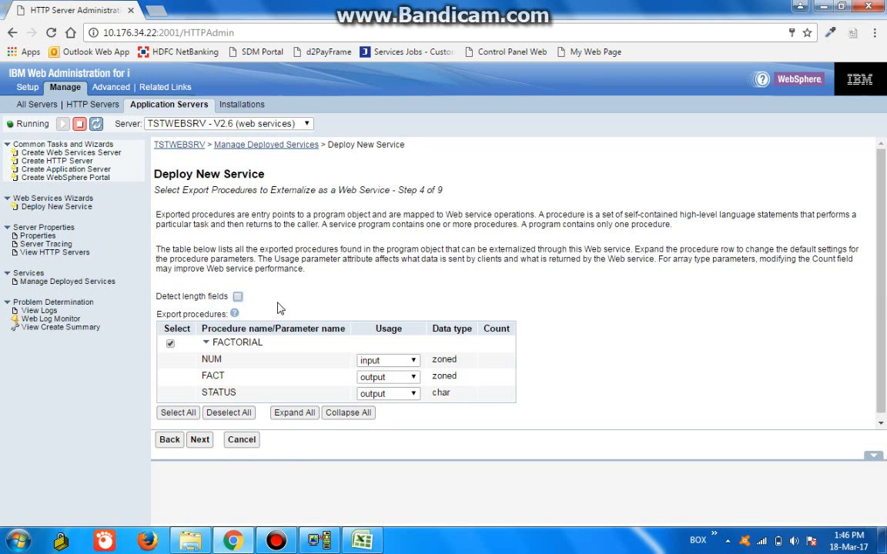
{"action": "left_click", "coordinate": [201, 441]}
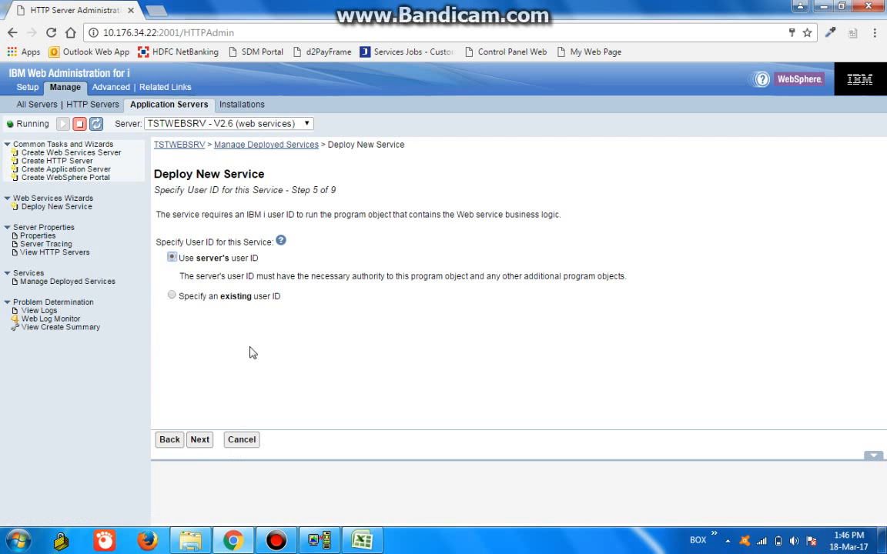
Run the service under the existing user ID devyus, keeping library list and transport defaults
{"action": "left_click", "coordinate": [172, 296]}
{"action": "left_click", "coordinate": [251, 307]}
{"action": "type", "text": "devyus"}
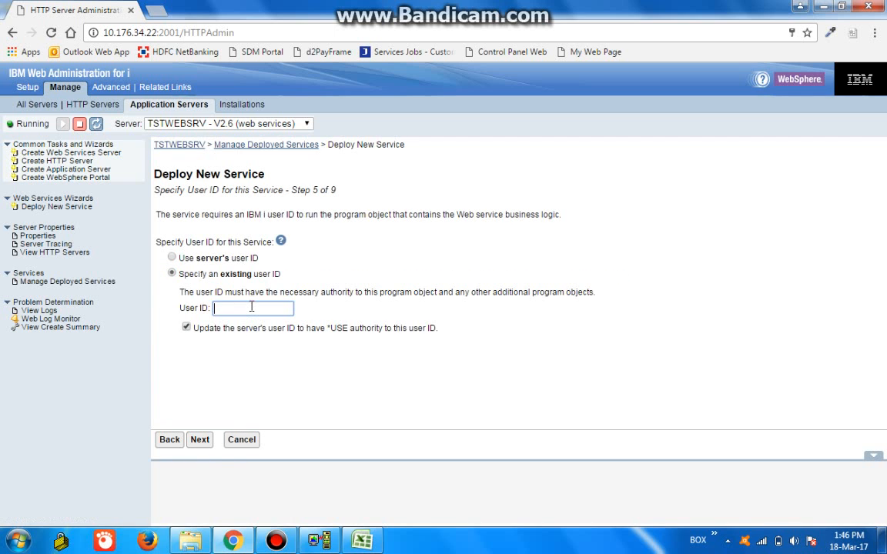
{"action": "left_click", "coordinate": [199, 439]}
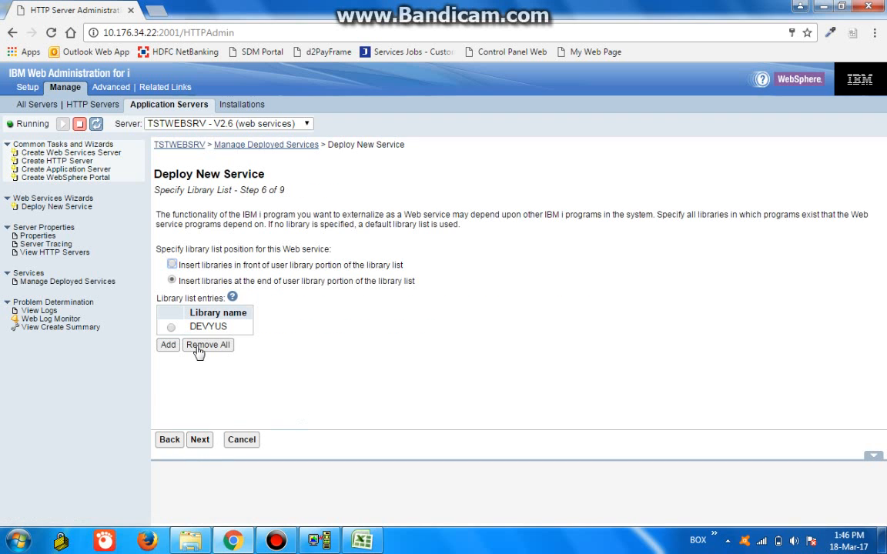
{"action": "left_click", "coordinate": [200, 440]}
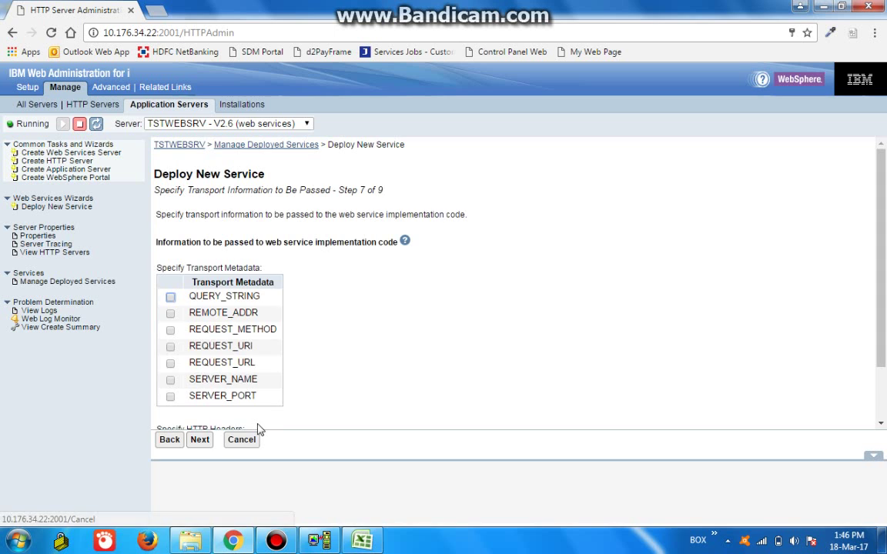
{"action": "left_click", "coordinate": [199, 439]}
Choose SOAP 1.2 bindings and proceed to the deployment summary
{"action": "left_click", "coordinate": [376, 257]}
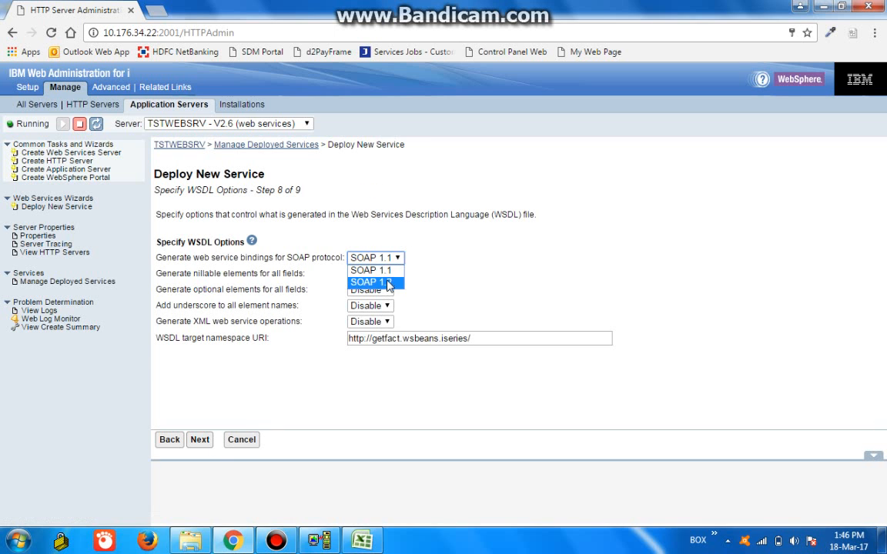
{"action": "left_click", "coordinate": [373, 277]}
{"action": "left_click", "coordinate": [199, 440]}
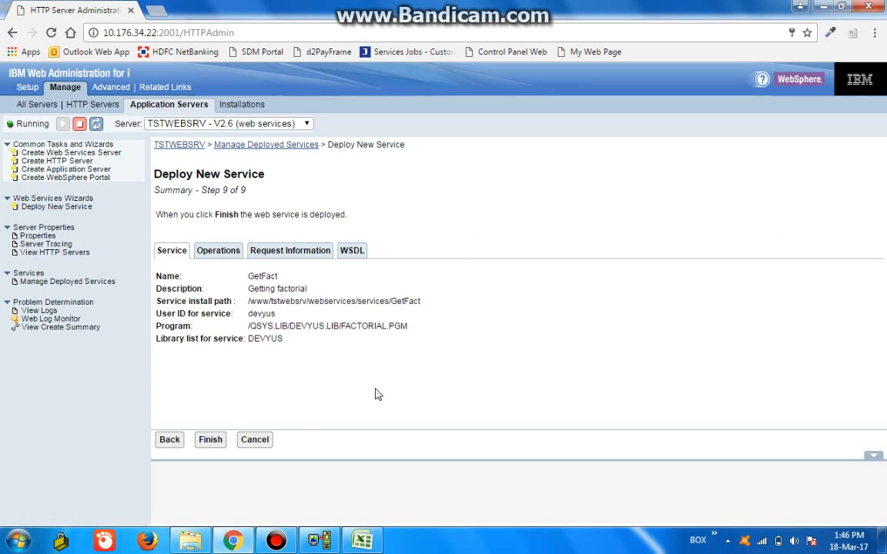
Finish deploying GetFact and refresh Manage Deployed Services, where it lists as stopped
{"action": "left_click", "coordinate": [210, 440]}
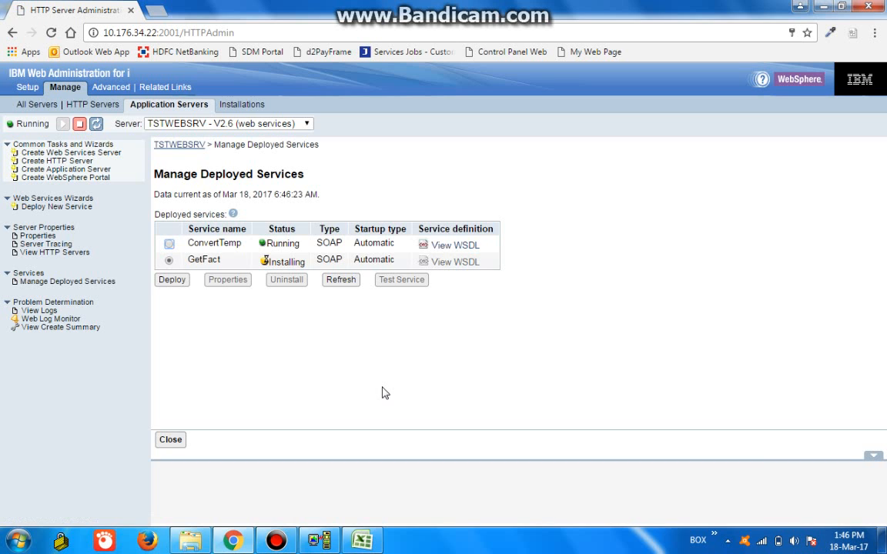
{"action": "left_click", "coordinate": [341, 279]}
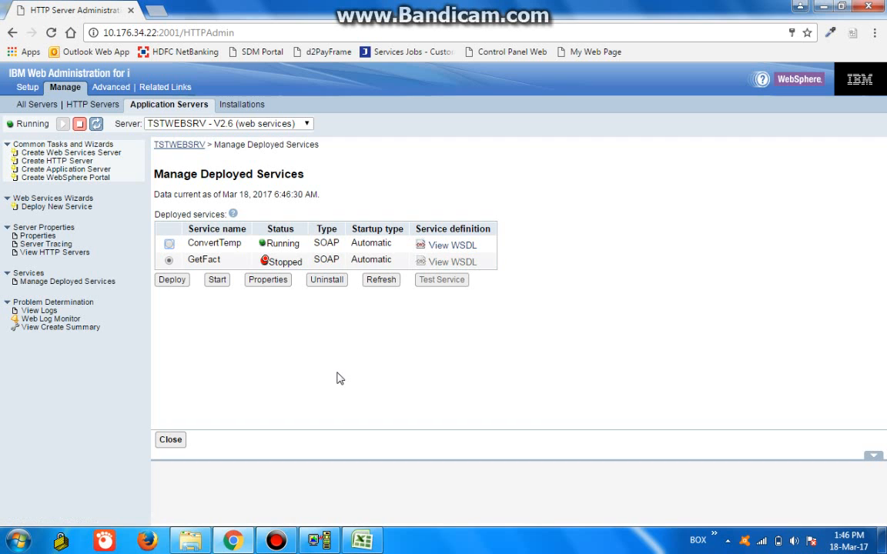
{"action": "left_click", "coordinate": [318, 541]}
Exit to command entry and use WRKLNK '/www' to navigate into the TSTWEBSRV directory
{"action": "key", "text": "F3"}
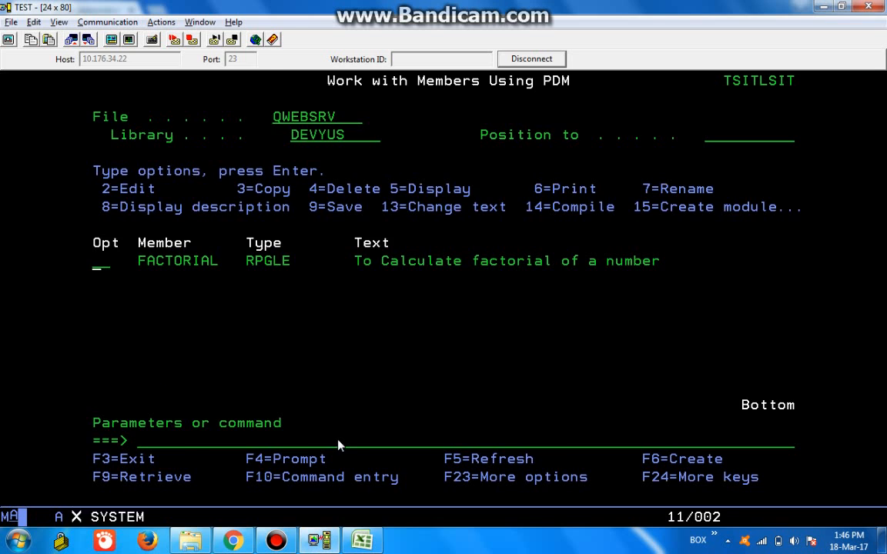
{"action": "key", "text": "F3"}
{"action": "key", "text": "F3"}
{"action": "key", "text": "F12"}
{"action": "type", "text": "wrklnk"}
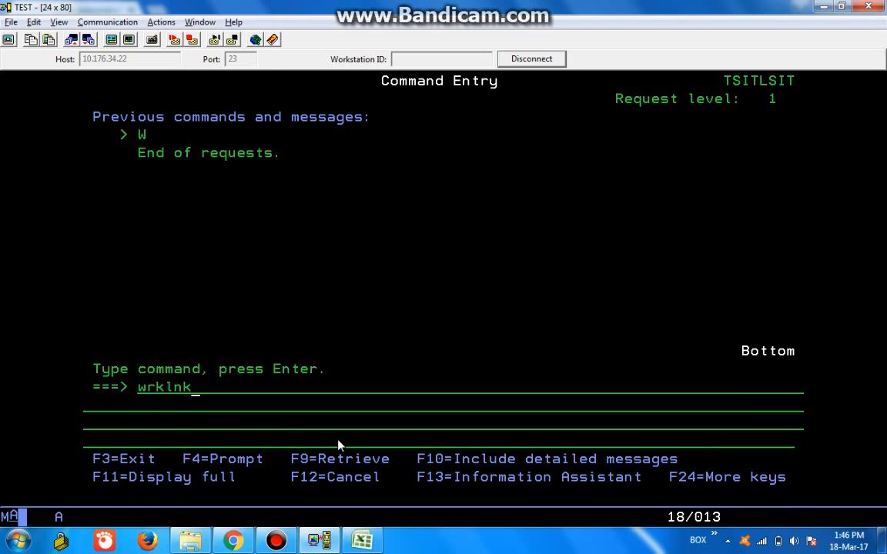
{"action": "type", "text": " '/www'"}
{"action": "key", "text": "Return"}
{"action": "type", "text": "5"}
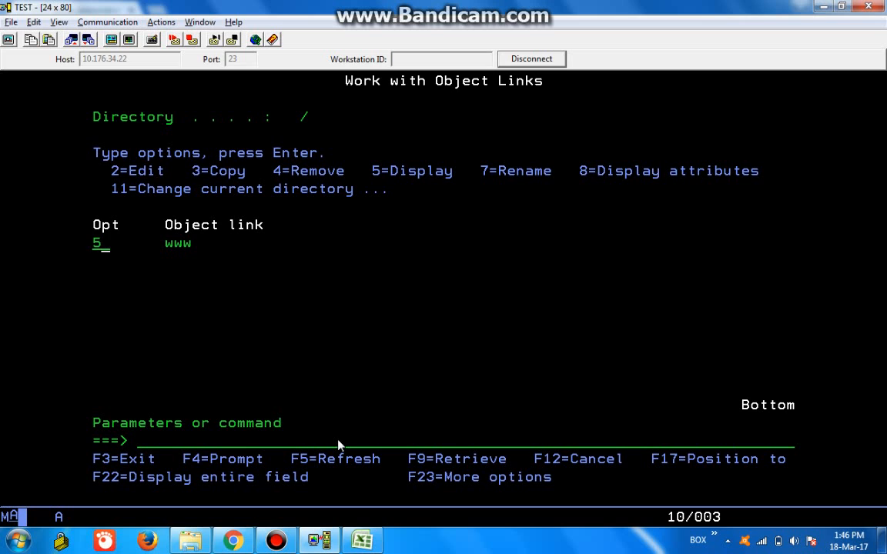
{"action": "key", "text": "Return"}
{"action": "key", "text": "Down"}
{"action": "key", "text": "Down"}
{"action": "key", "text": "Down"}
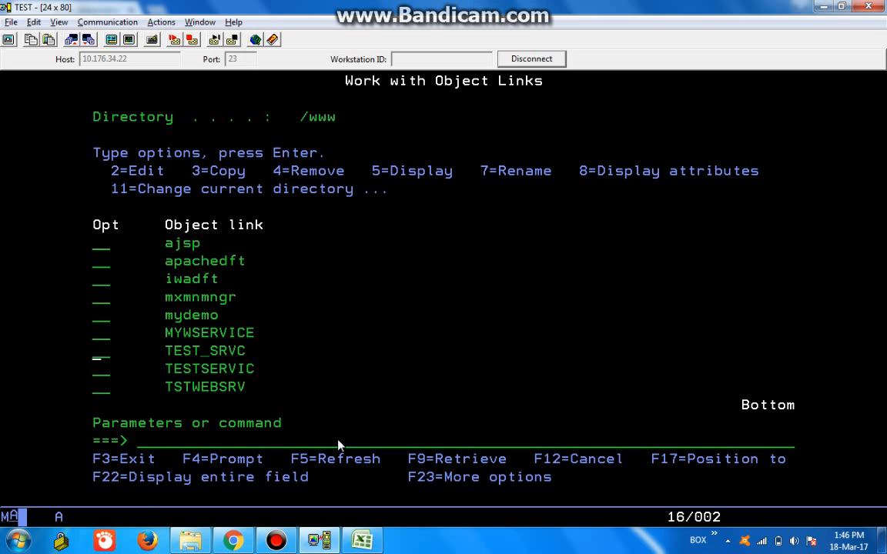
{"action": "key", "text": "Down"}
{"action": "key", "text": "Down"}
{"action": "type", "text": "5"}
{"action": "key", "text": "Return"}
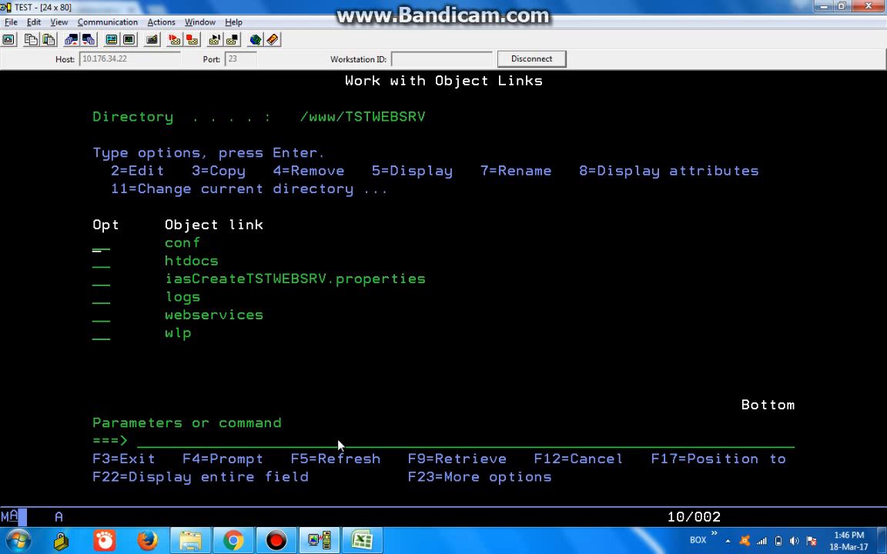
Drill into webservices/services/GetFact and display the generated GetFact.pcml file
{"action": "key", "text": "Down"}
{"action": "key", "text": "Down"}
{"action": "key", "text": "Down"}
{"action": "key", "text": "Down"}
{"action": "type", "text": "5"}
{"action": "key", "text": "Return"}
{"action": "key", "text": "Down"}
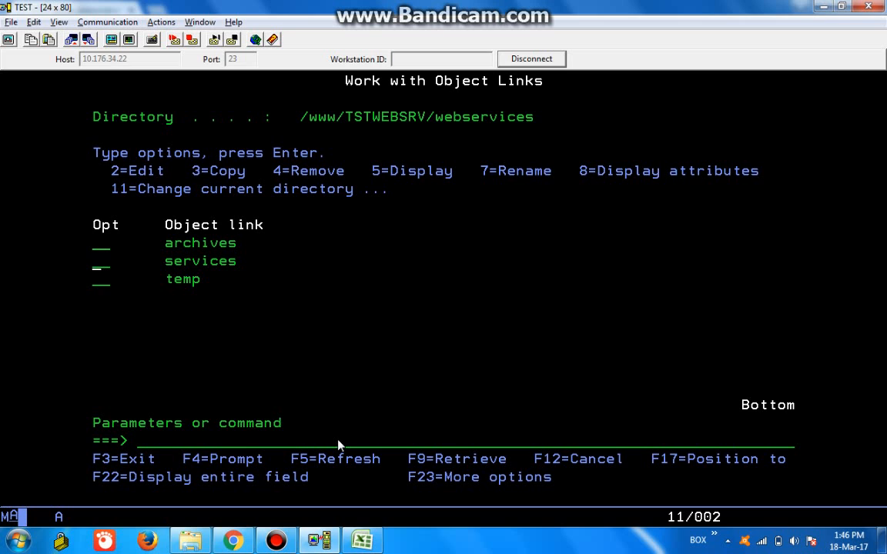
{"action": "type", "text": "5"}
{"action": "key", "text": "Return"}
{"action": "type", "text": "5"}
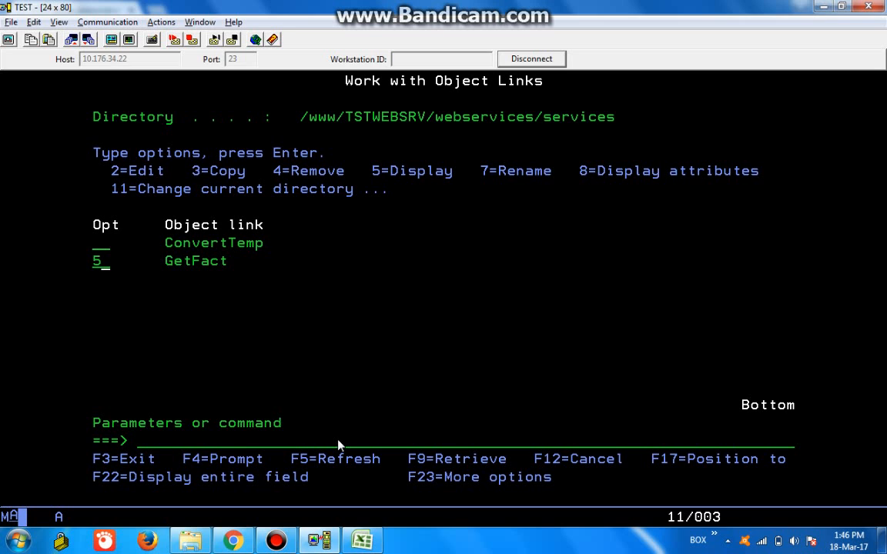
{"action": "key", "text": "Return"}
{"action": "type", "text": "5"}
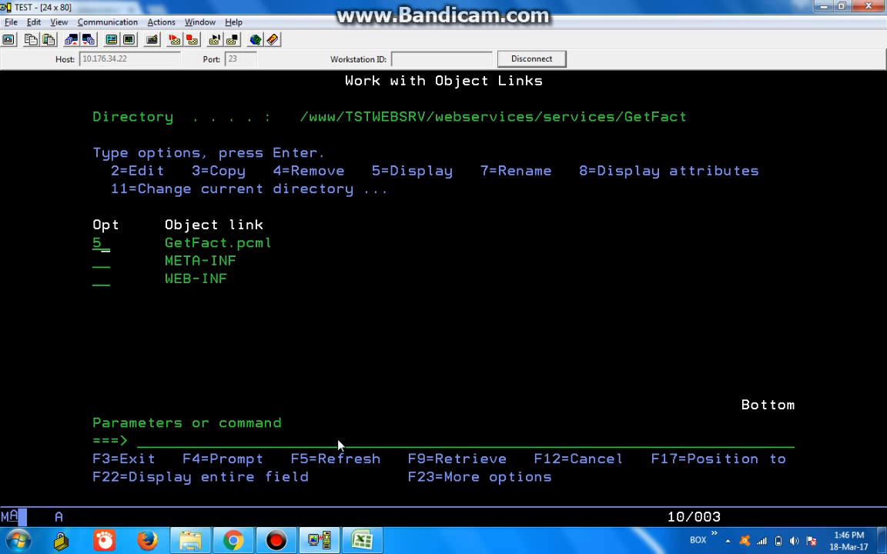
{"action": "key", "text": "Return"}
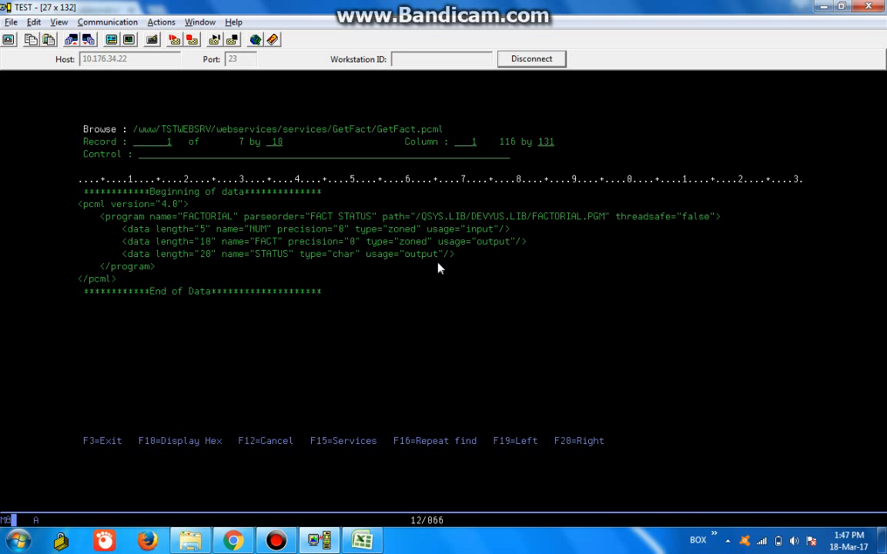
{"action": "key", "text": "F3"}
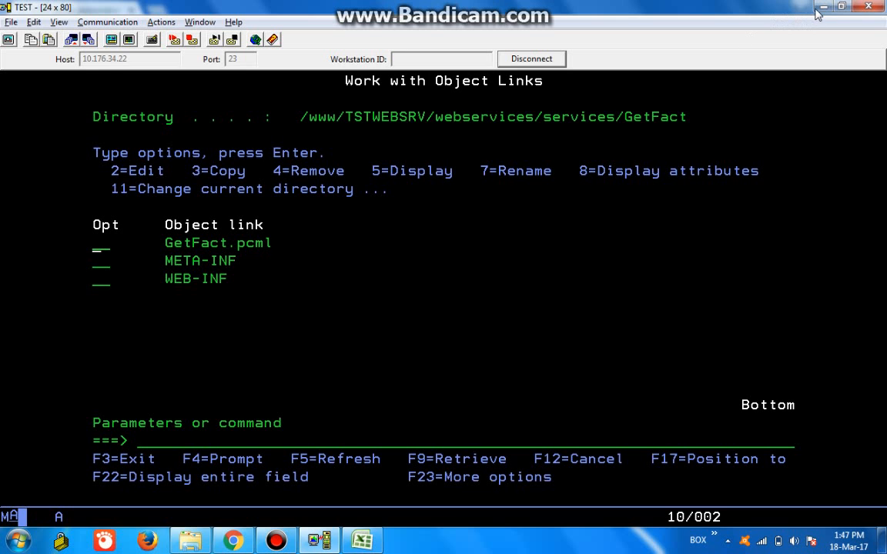
{"action": "left_click", "coordinate": [822, 6]}
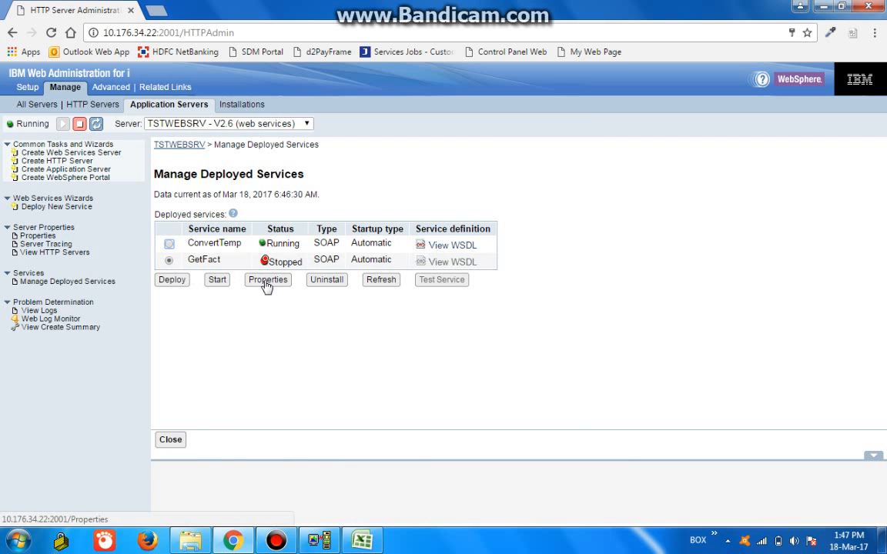
Refresh to see GetFact Running, launch its Test Service client and view its WSDL
{"action": "left_click", "coordinate": [380, 280]}
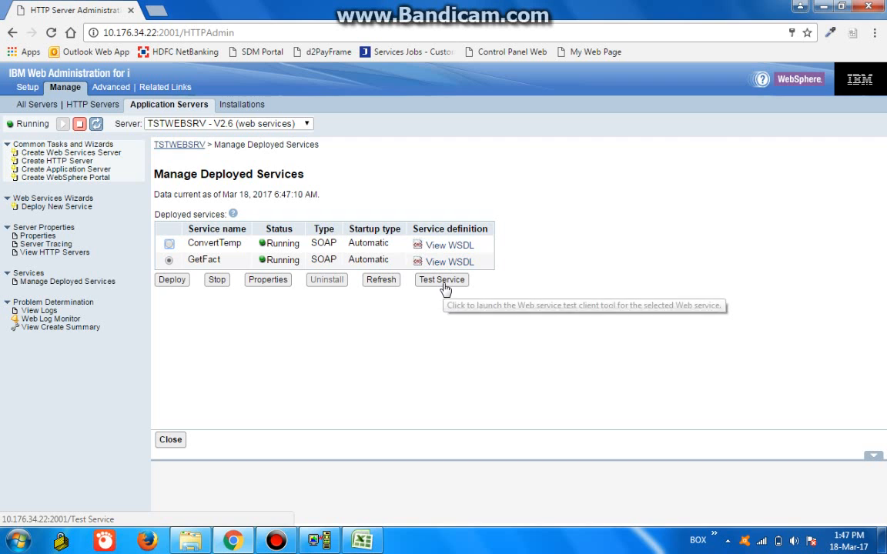
{"action": "left_click", "coordinate": [442, 279]}
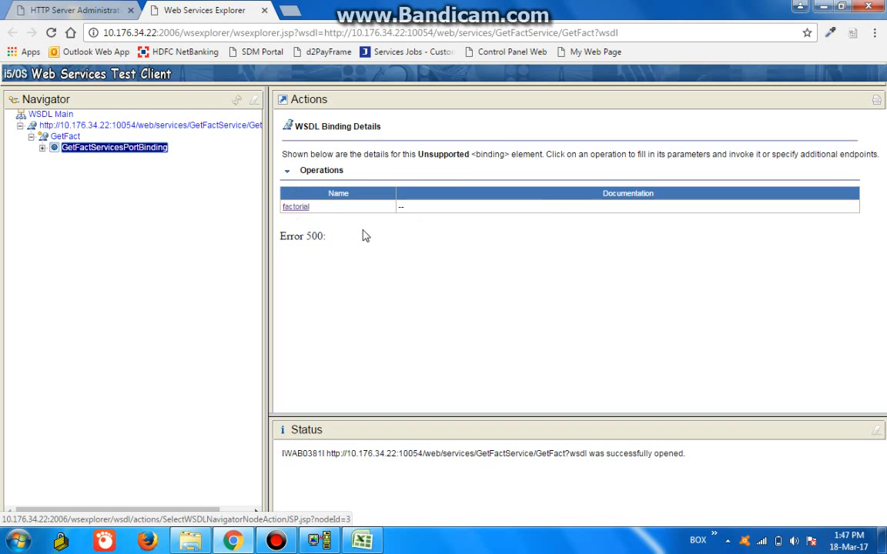
{"action": "left_click", "coordinate": [77, 10]}
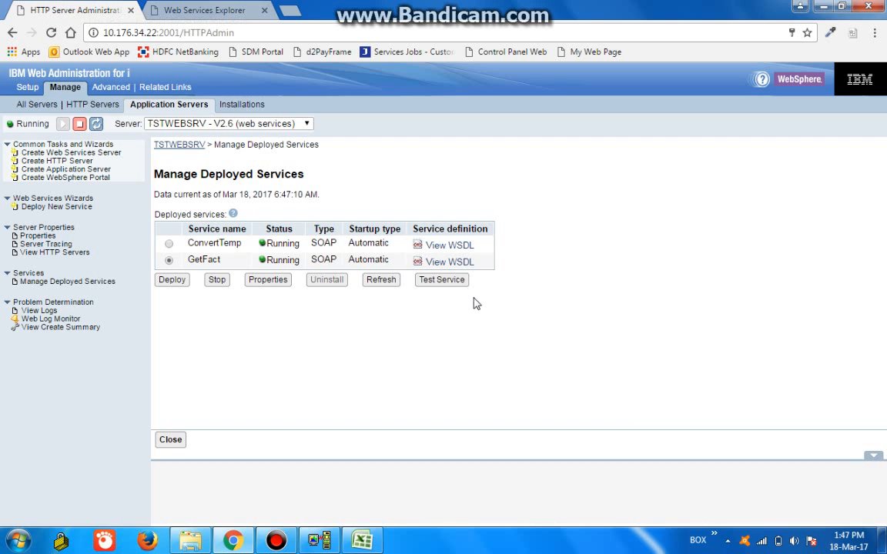
{"action": "left_click", "coordinate": [450, 263]}
{"action": "scroll", "coordinate": [422, 353], "scroll_direction": "down", "scroll_amount": 10}
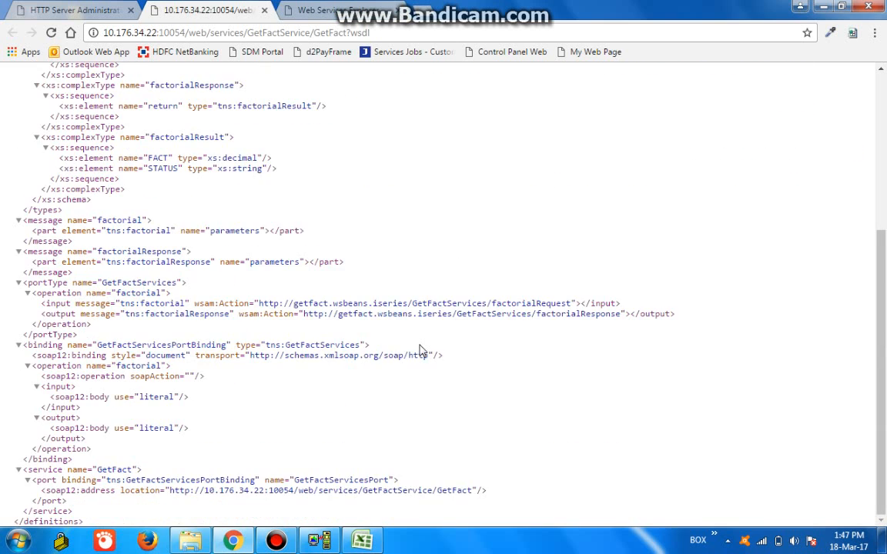
{"action": "scroll", "coordinate": [422, 352], "scroll_direction": "up", "scroll_amount": 10}
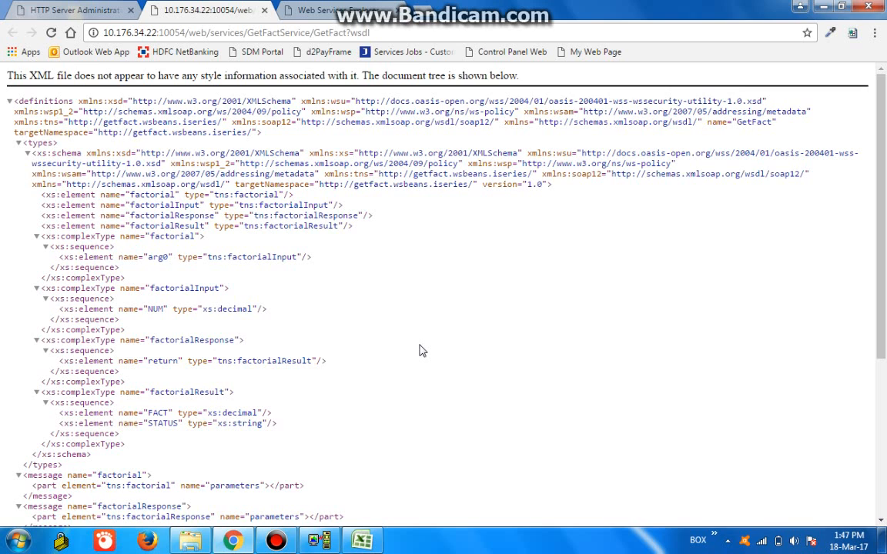
{"action": "scroll", "coordinate": [421, 351], "scroll_direction": "down", "scroll_amount": 10}
{"action": "scroll", "coordinate": [420, 350], "scroll_direction": "up", "scroll_amount": 10}
Have the Wizdler extension list the operations offered by the GetFact WSDL
{"action": "left_click", "coordinate": [853, 33]}
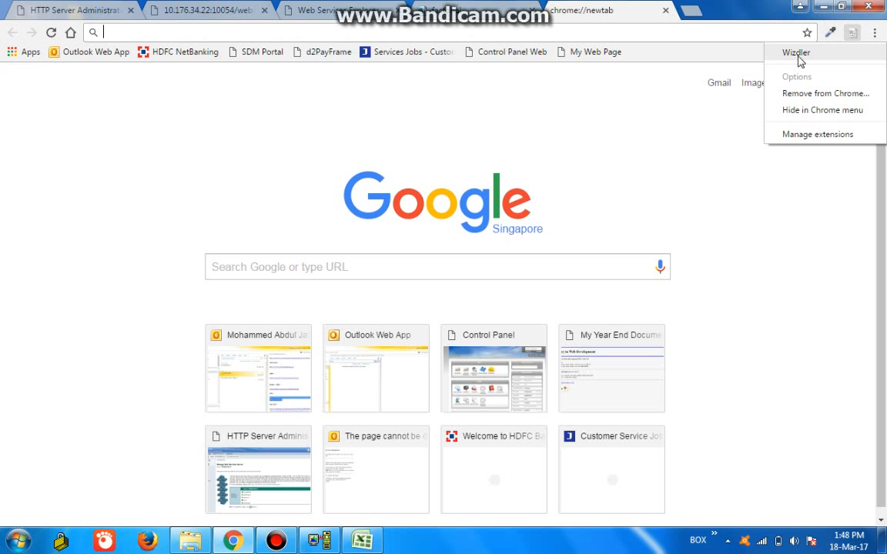
From the GetFact WSDL tab, open a Wizdler request editor for the factorial operation
{"action": "left_click", "coordinate": [338, 10]}
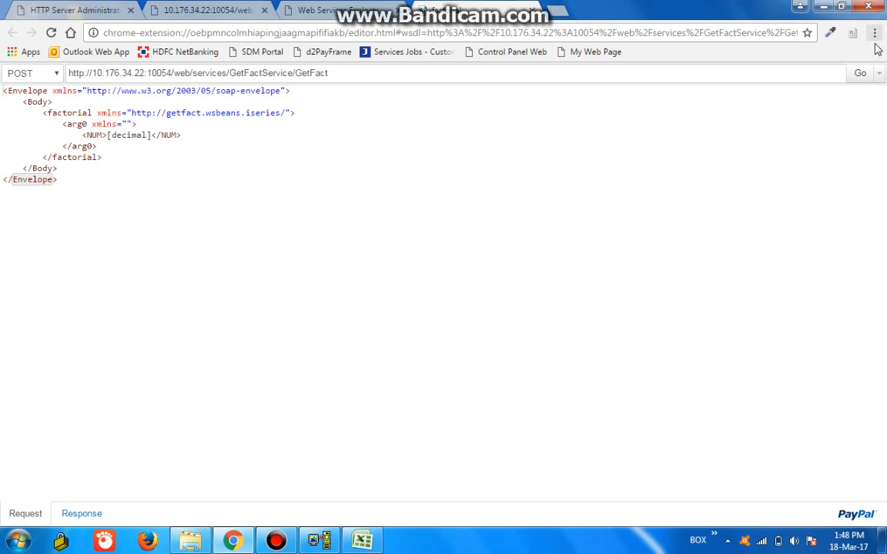
{"action": "left_click", "coordinate": [279, 7]}
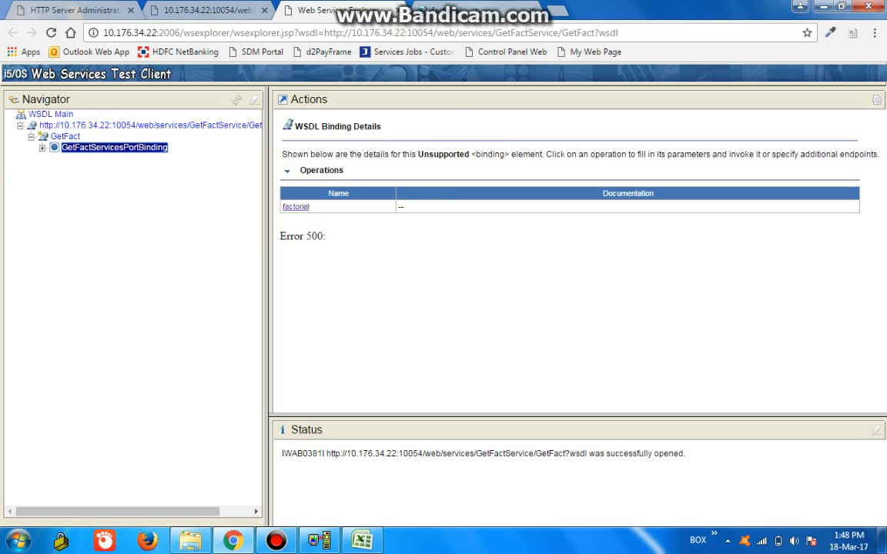
{"action": "left_click", "coordinate": [431, 10]}
{"action": "left_click", "coordinate": [204, 10]}
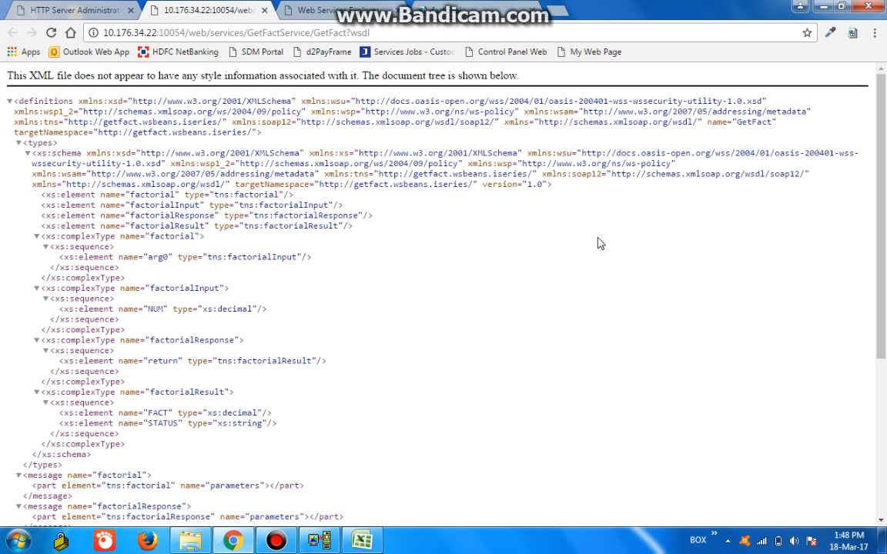
{"action": "left_click", "coordinate": [444, 32]}
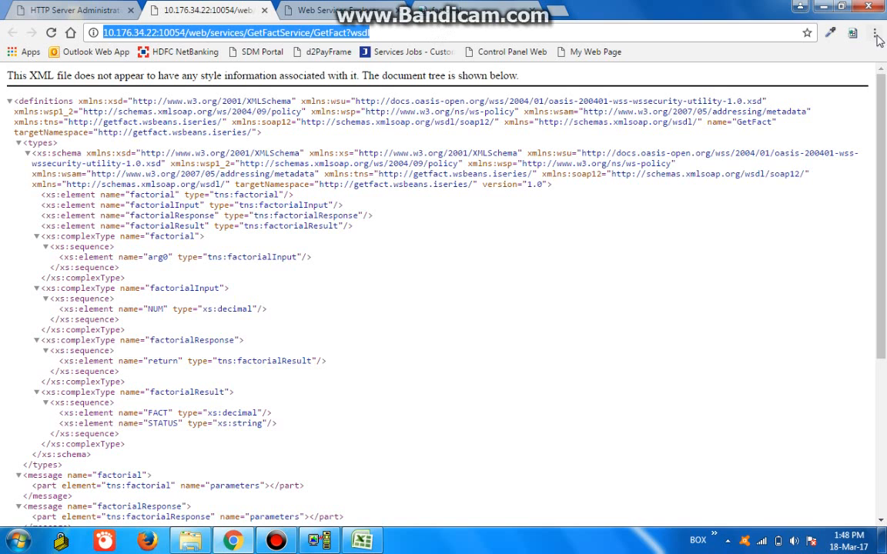
{"action": "left_click", "coordinate": [852, 33]}
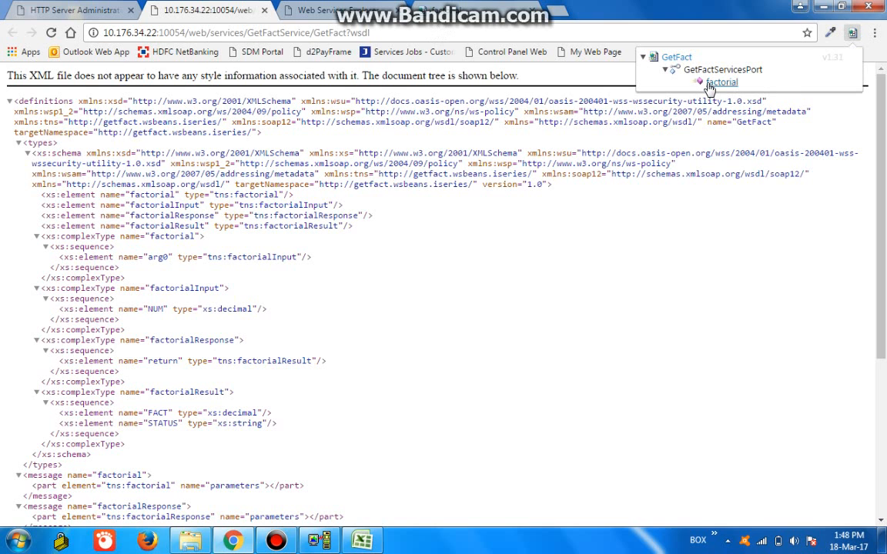
{"action": "left_click", "coordinate": [721, 83]}
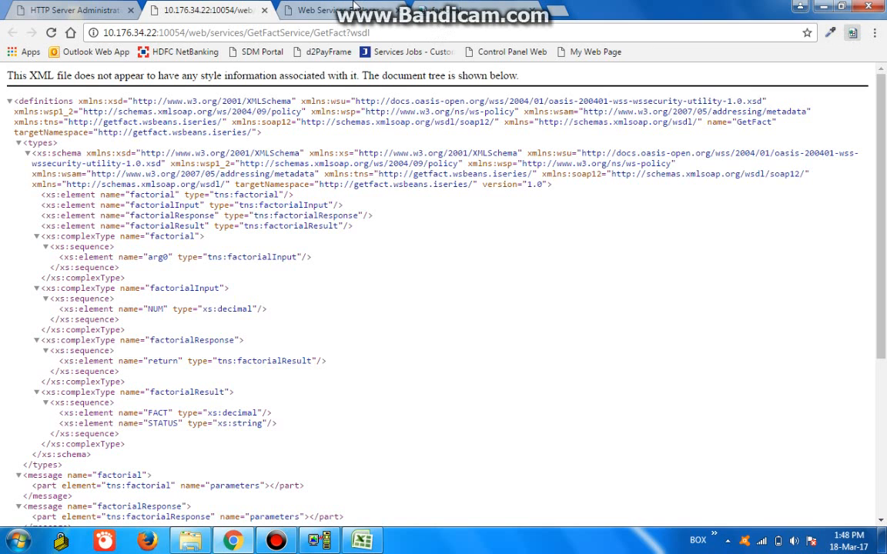
{"action": "left_click", "coordinate": [339, 9]}
{"action": "left_click", "coordinate": [431, 10]}
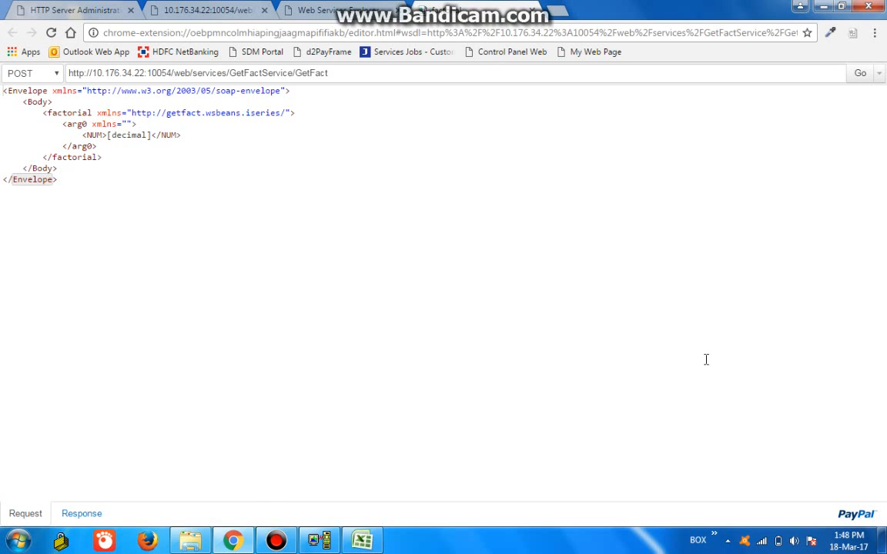
Replace the NUM placeholder with 5, send the request and get STATUS Success with FACT 120
{"action": "left_click", "coordinate": [110, 137]}
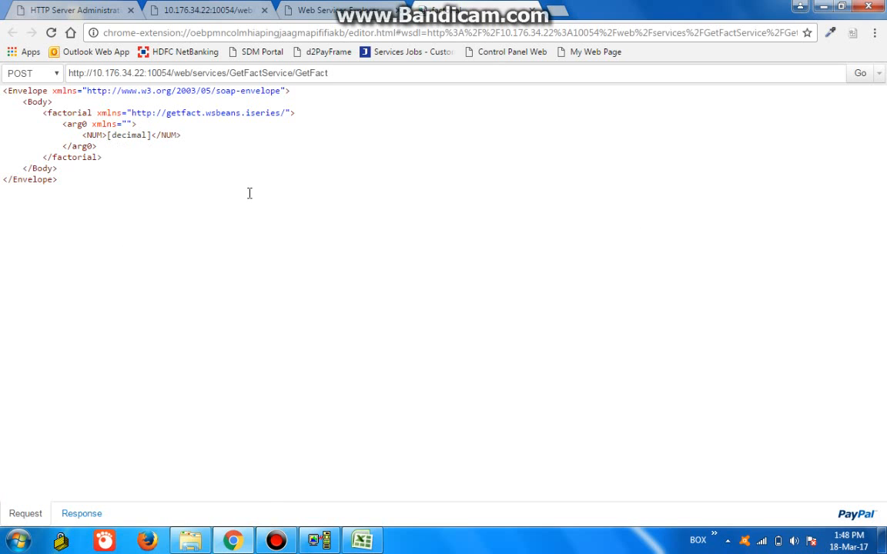
{"action": "key", "text": "shift+Right"}
{"action": "key", "text": "shift+Right"}
{"action": "key", "text": "shift+Right"}
{"action": "key", "text": "shift+Right"}
{"action": "key", "text": "shift+Right"}
{"action": "key", "text": "shift+Right"}
{"action": "key", "text": "shift+Right"}
{"action": "key", "text": "shift+Right"}
{"action": "key", "text": "shift+Right"}
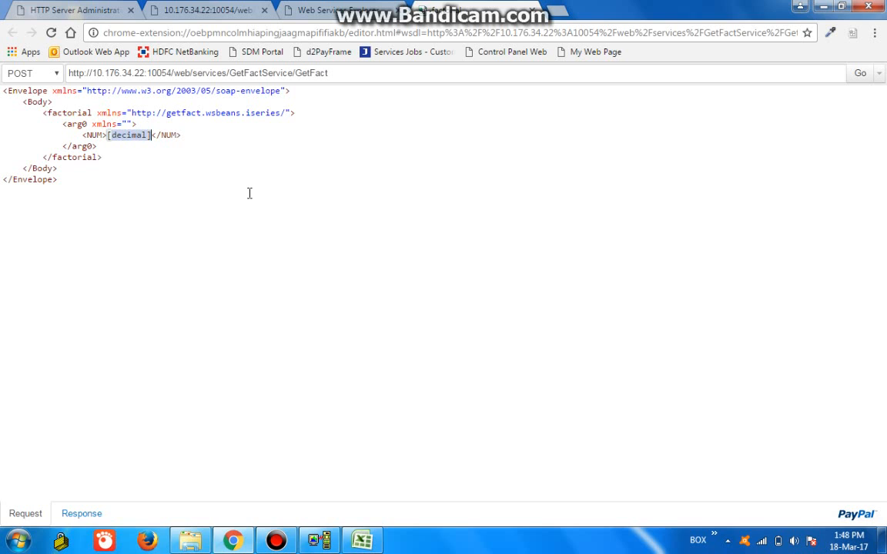
{"action": "type", "text": "5"}
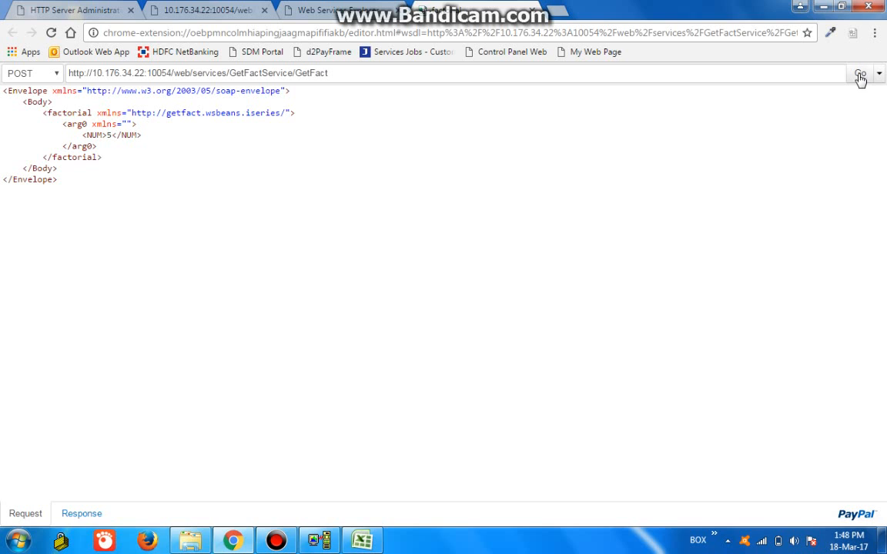
{"action": "left_click", "coordinate": [860, 73]}
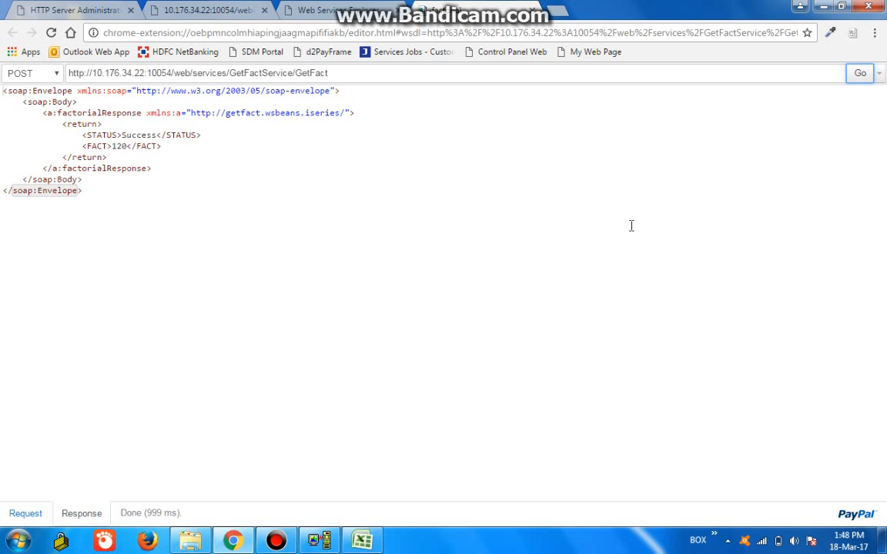
{"action": "left_click_drag", "start_coordinate": [114, 145], "coordinate": [155, 135]}
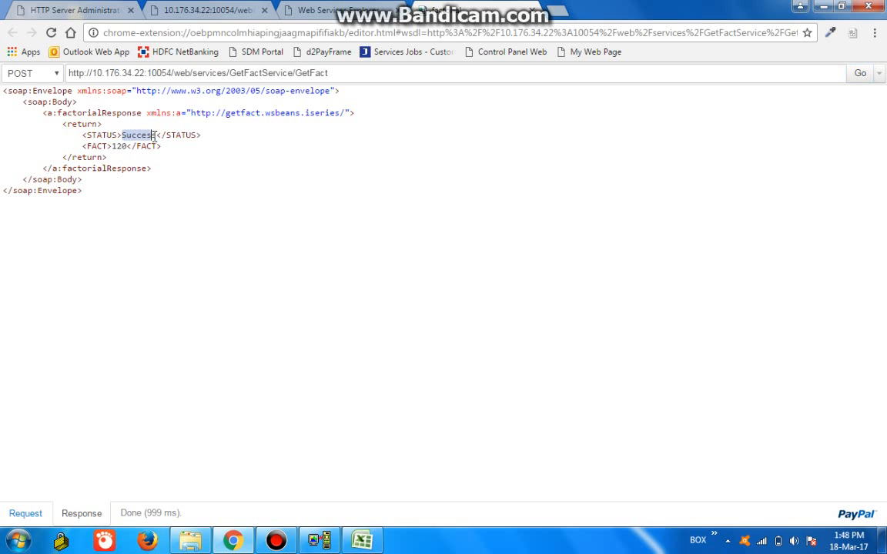
{"action": "left_click", "coordinate": [26, 513]}
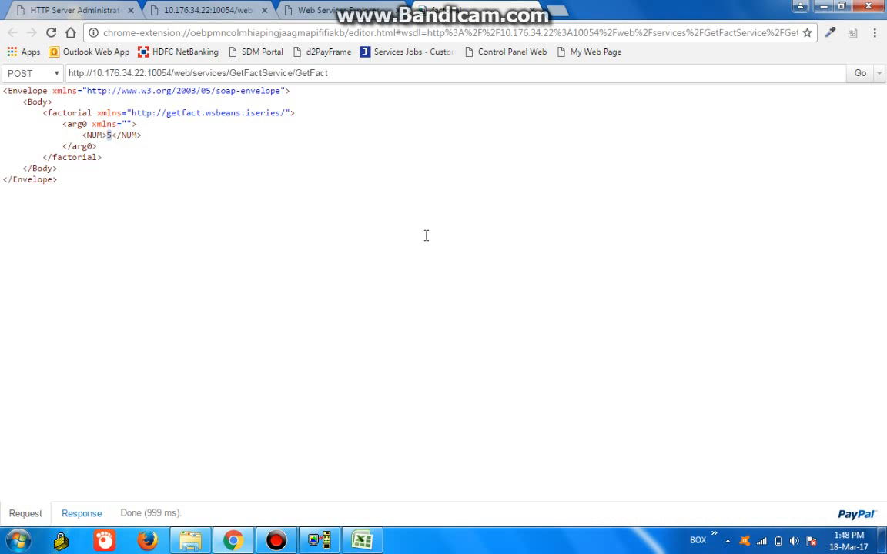
{"action": "type", "text": "-1"}
Send the request with NUM -1, receiving 'Input cannot be -ve' with FACT 0
{"action": "left_click", "coordinate": [860, 72]}
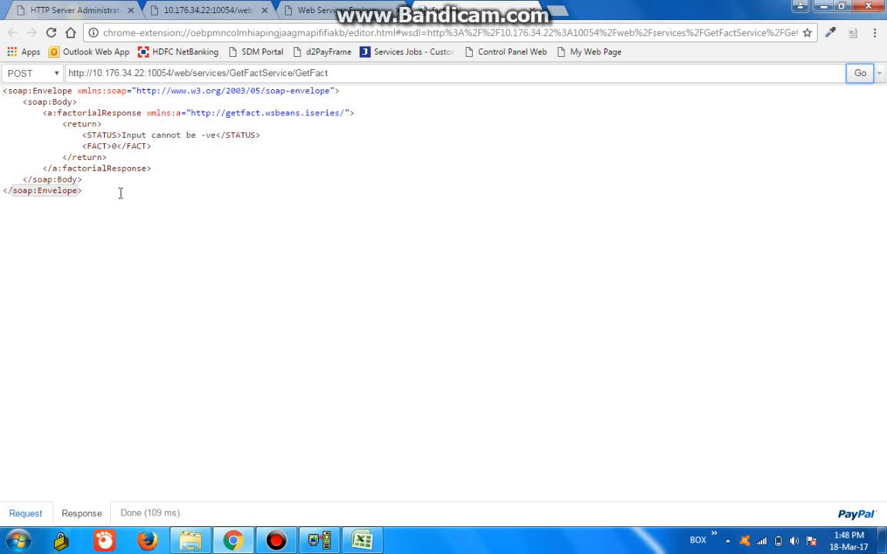
{"action": "left_click", "coordinate": [25, 513]}
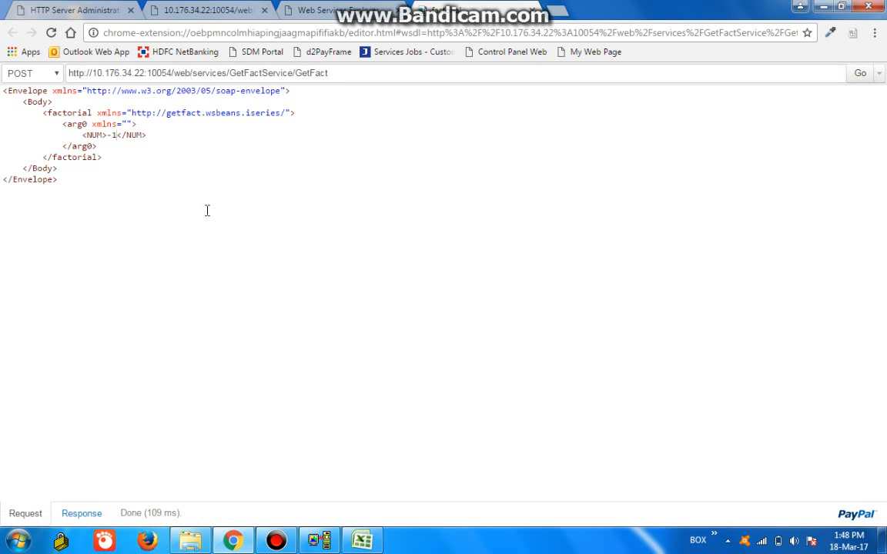
{"action": "left_click", "coordinate": [319, 541]}
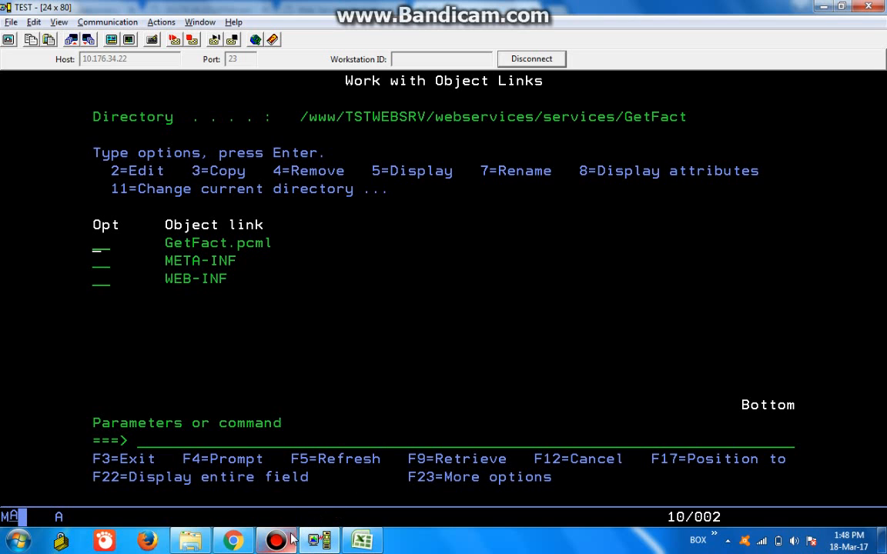